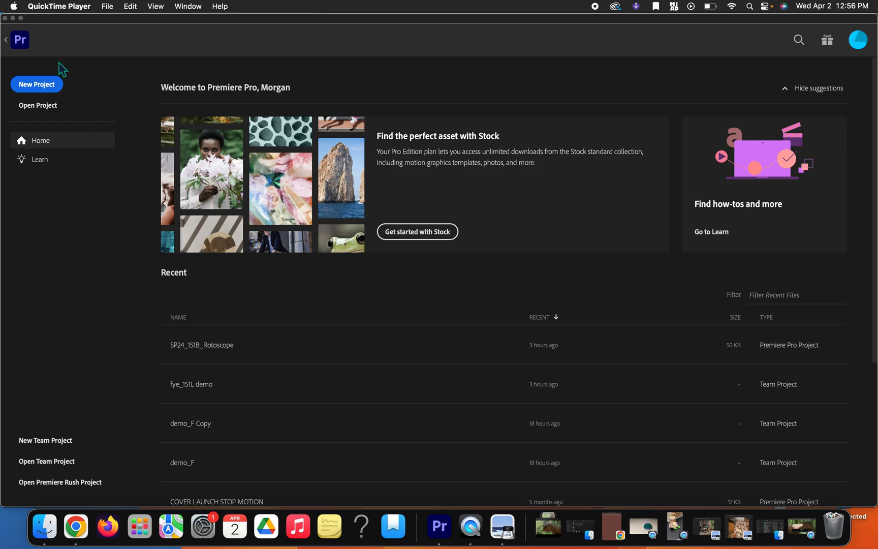
# Step: Start a new team project named "FYE sp25 emrald demo" with the description "demo for team project"
pyautogui.click(63, 442)
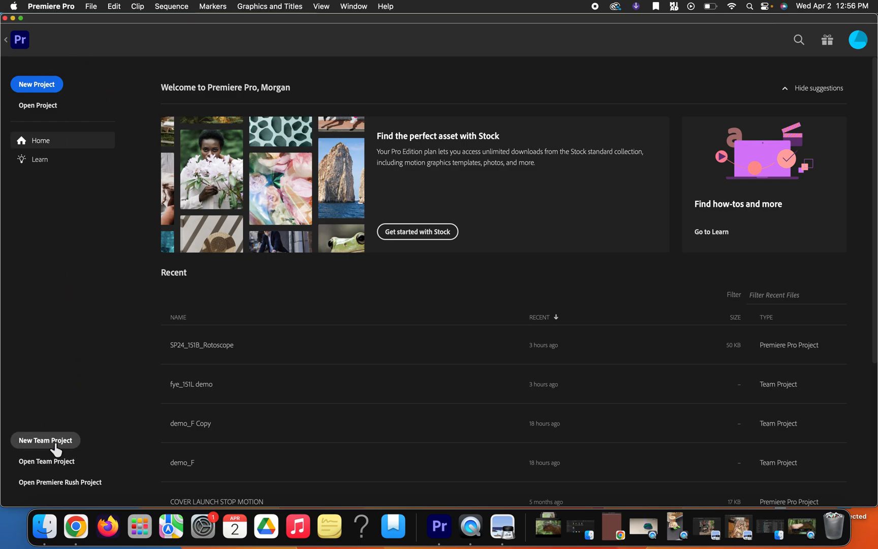
pyautogui.click(54, 444)
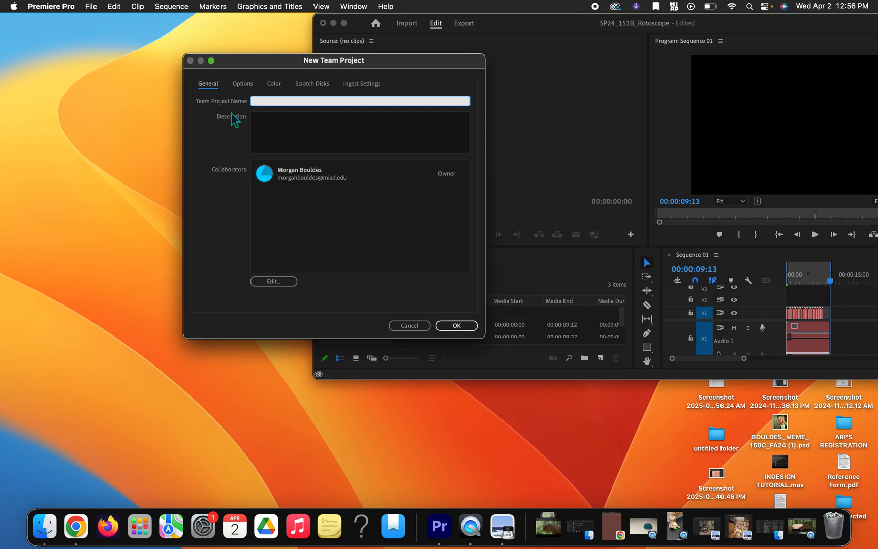
pyautogui.write('FYE sp25 emrald demo')
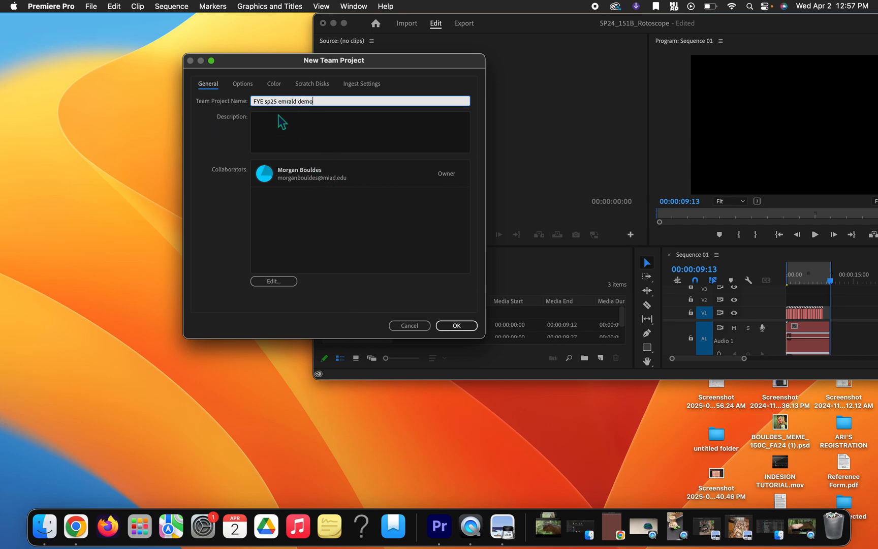
pyautogui.click(298, 212)
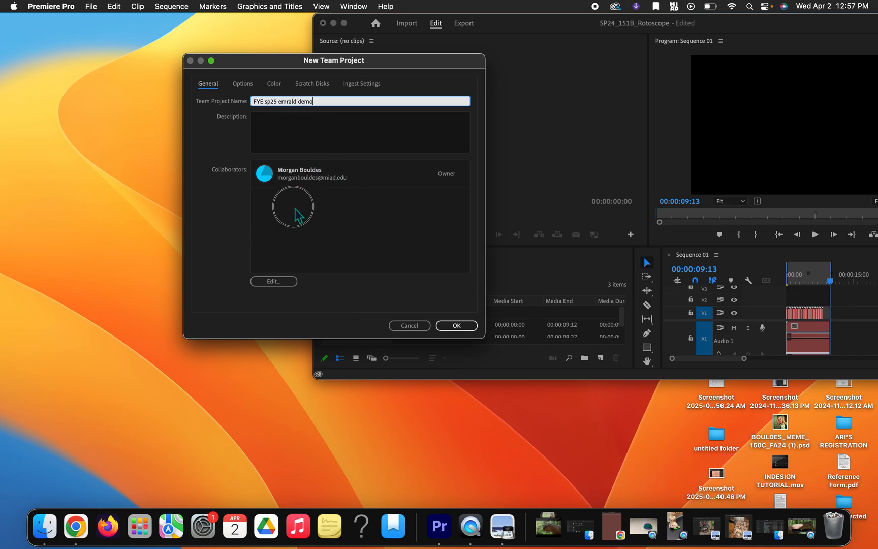
pyautogui.click(299, 144)
pyautogui.write('demo for team projec')
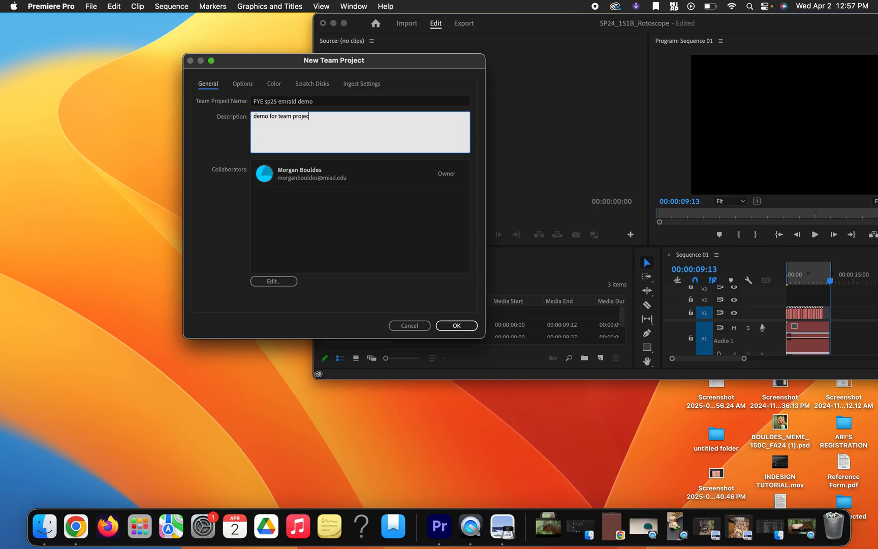
pyautogui.write('t')
pyautogui.click(316, 210)
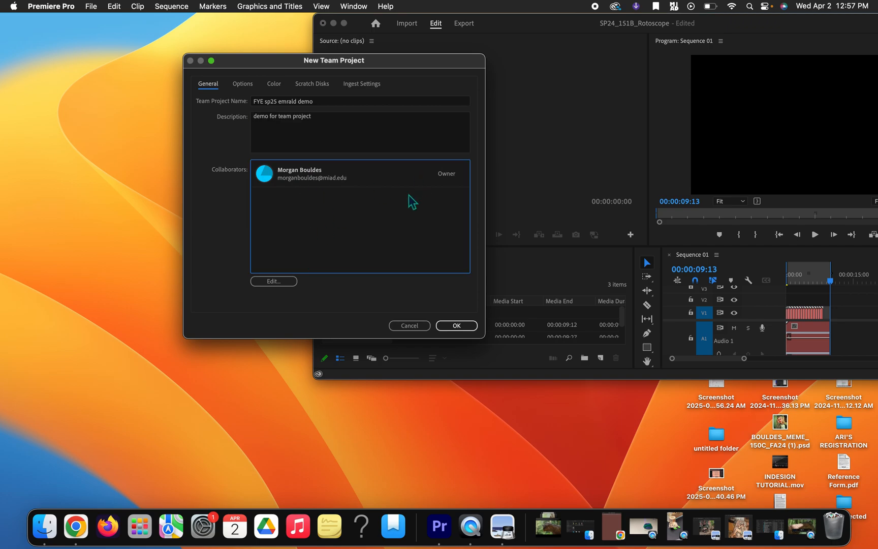
# Step: Invite a suggested contact as a collaborator on the new team project
pyautogui.click(278, 282)
pyautogui.click(274, 280)
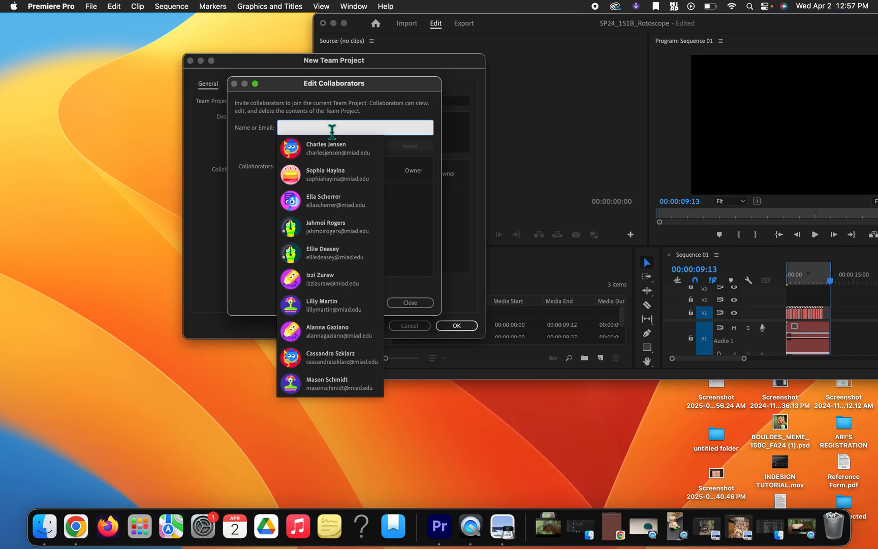
pyautogui.click(331, 253)
pyautogui.click(398, 204)
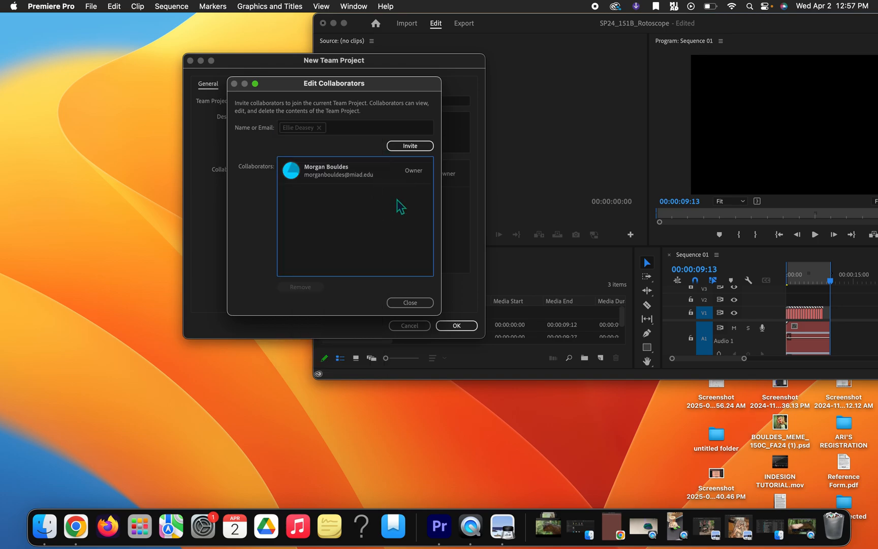
pyautogui.click(412, 147)
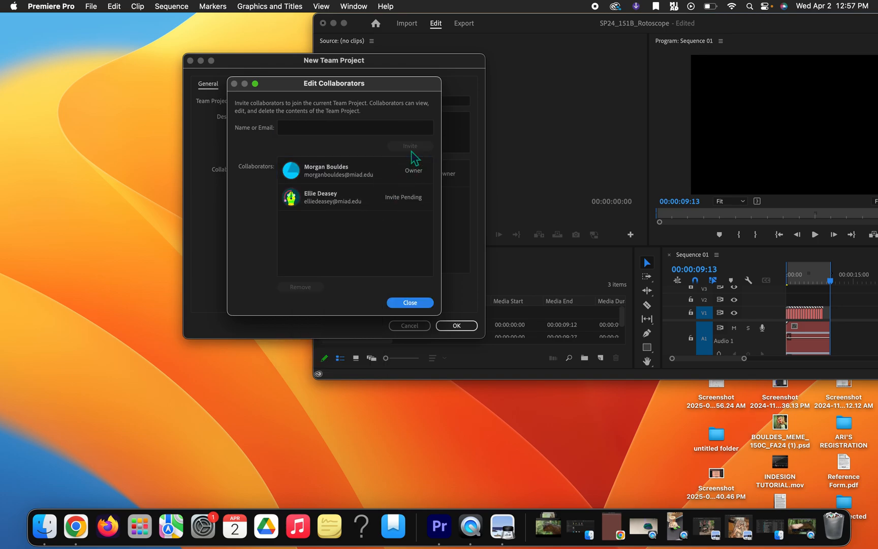
pyautogui.click(416, 303)
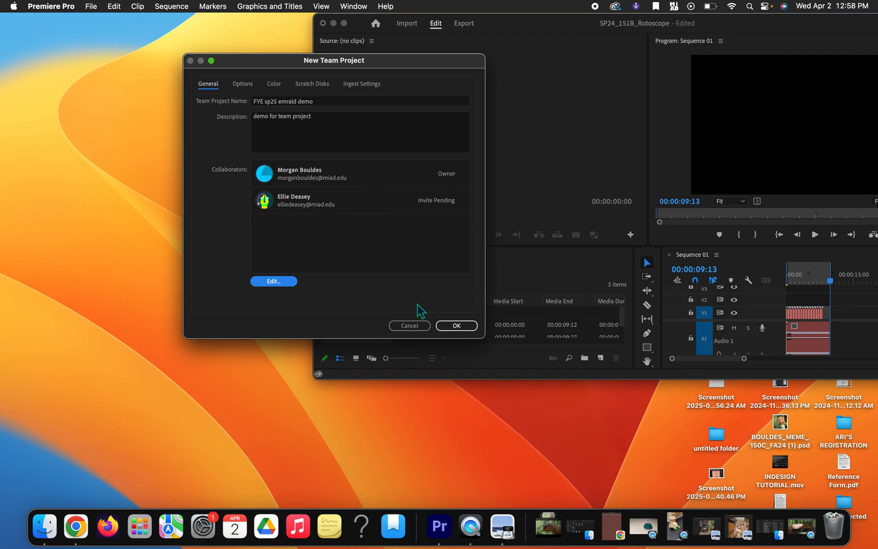
# Step: Review the options, color, scratch disk and ingest settings, and create the team project
pyautogui.click(241, 84)
pyautogui.click(275, 88)
pyautogui.click(304, 86)
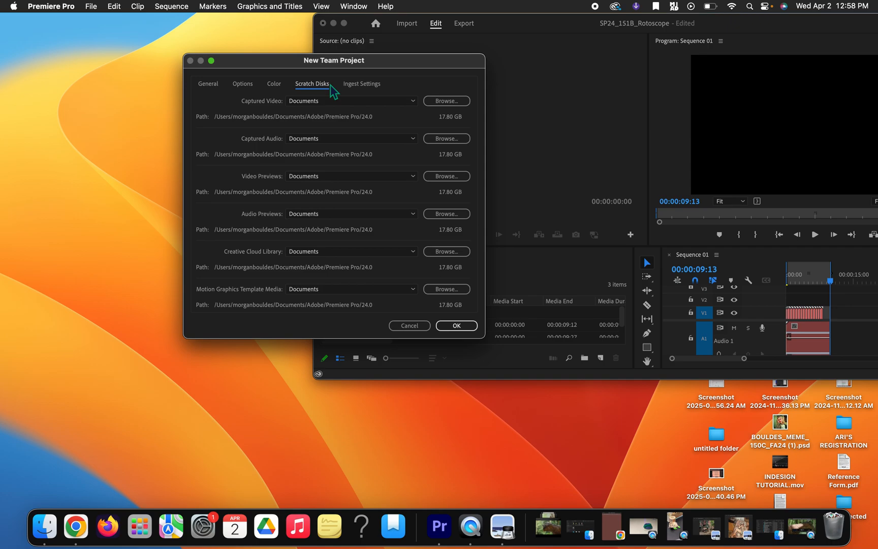
pyautogui.click(369, 84)
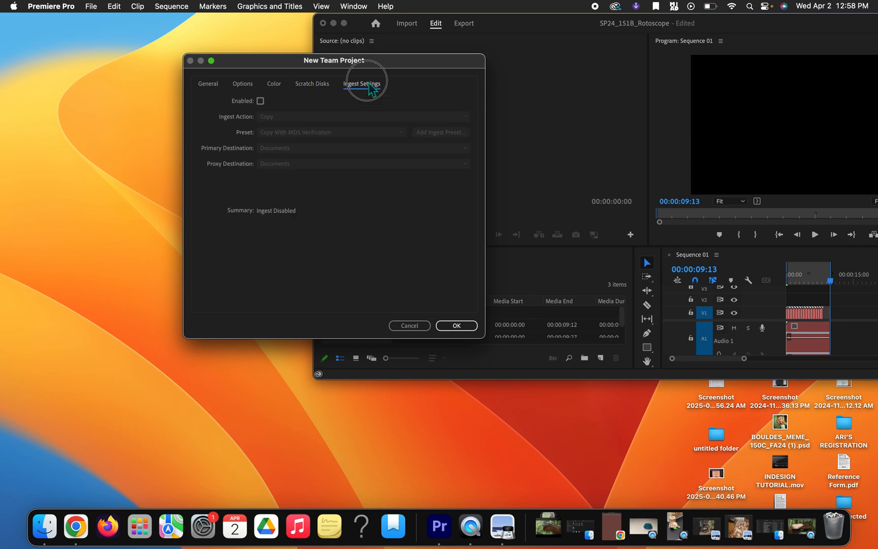
pyautogui.click(214, 85)
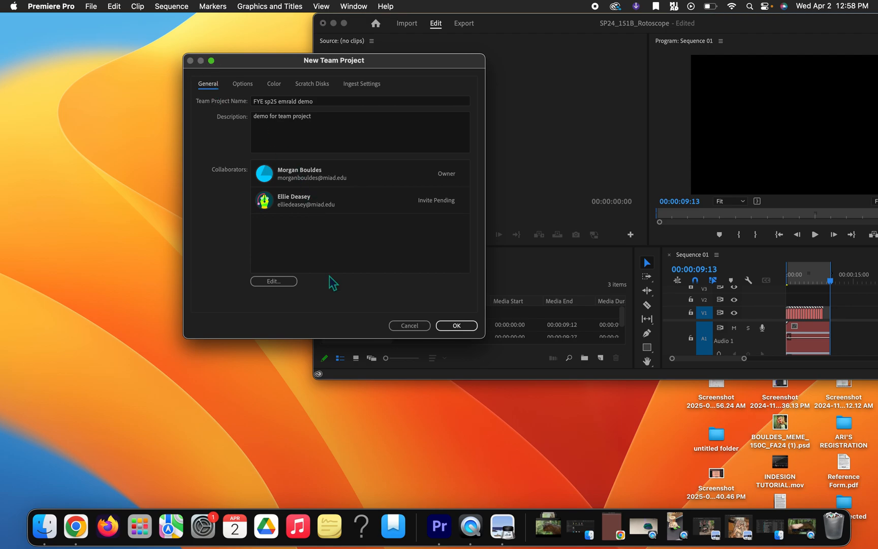
pyautogui.click(456, 326)
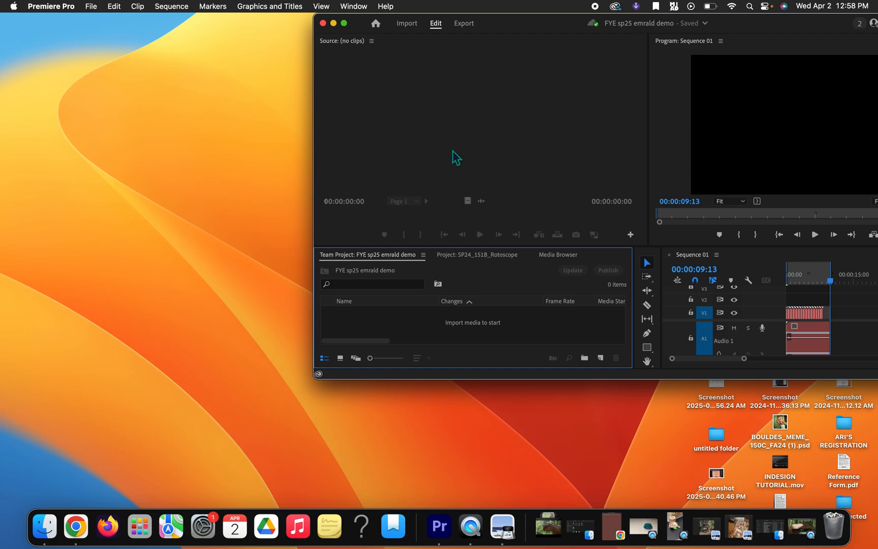
# Step: Make the project window full screen and reopen the FYE sp25 emrald demo team project from the home screen
pyautogui.click(344, 23)
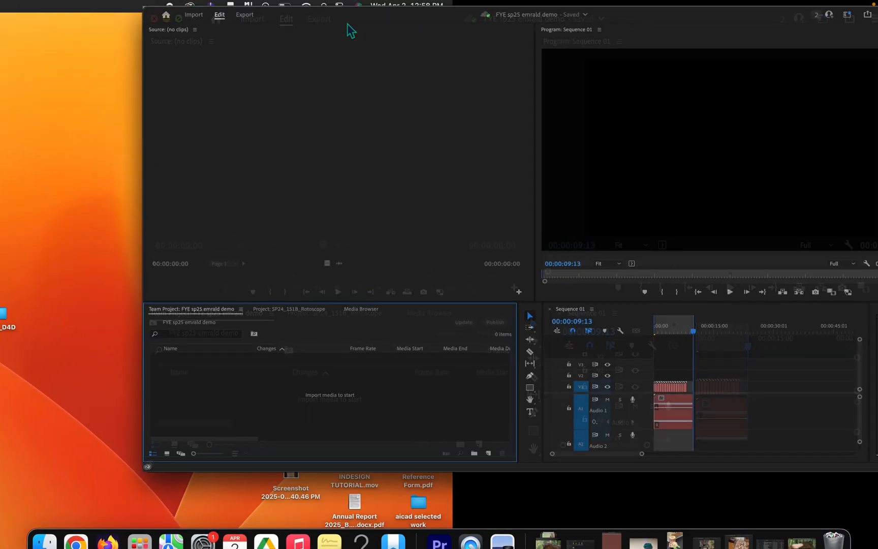
pyautogui.hotkey('ctrl', 'Right')
pyautogui.hotkey('ctrl', 'Left')
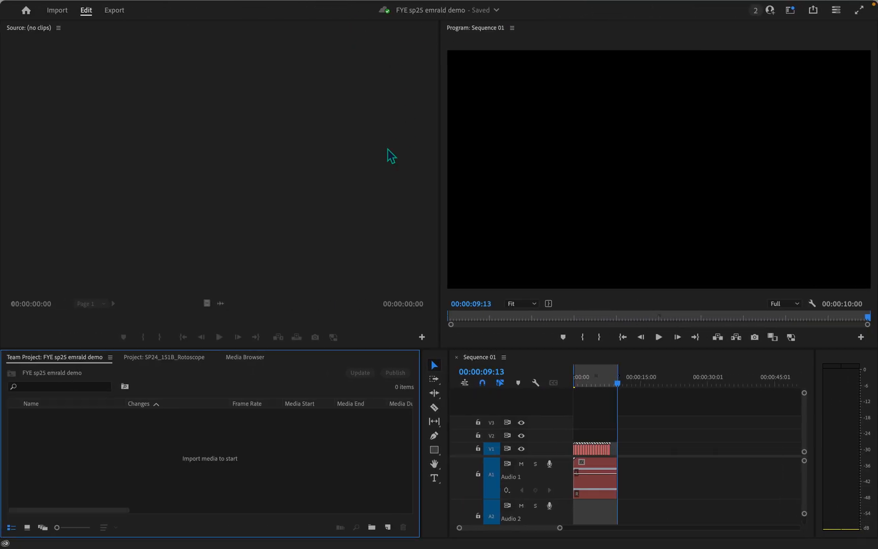
pyautogui.moveTo(40, 3)
pyautogui.click(67, 24)
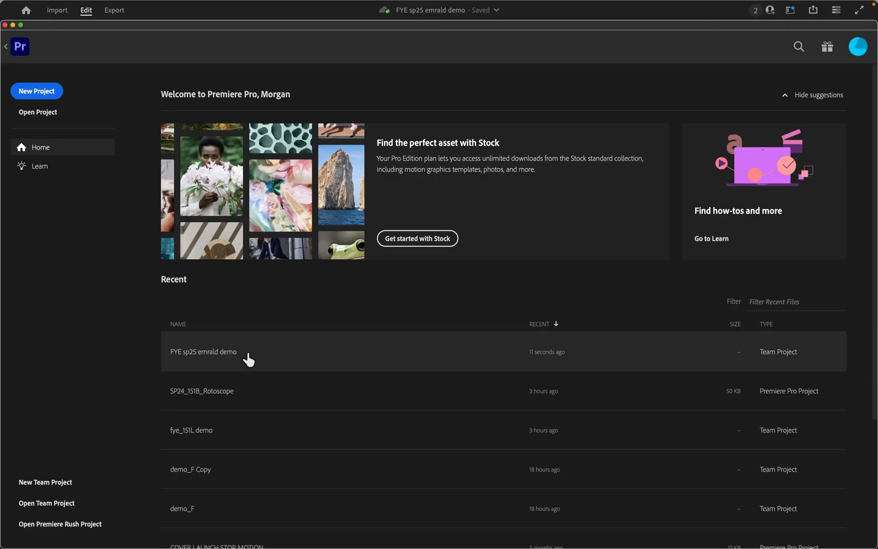
pyautogui.click(248, 355)
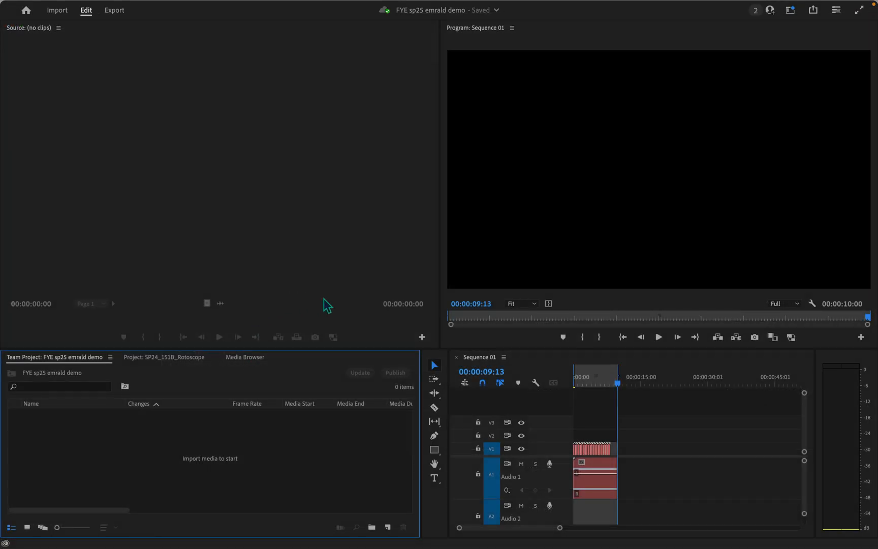
# Step: Delete all the offline audio and video clips from Sequence 01
pyautogui.click(588, 378)
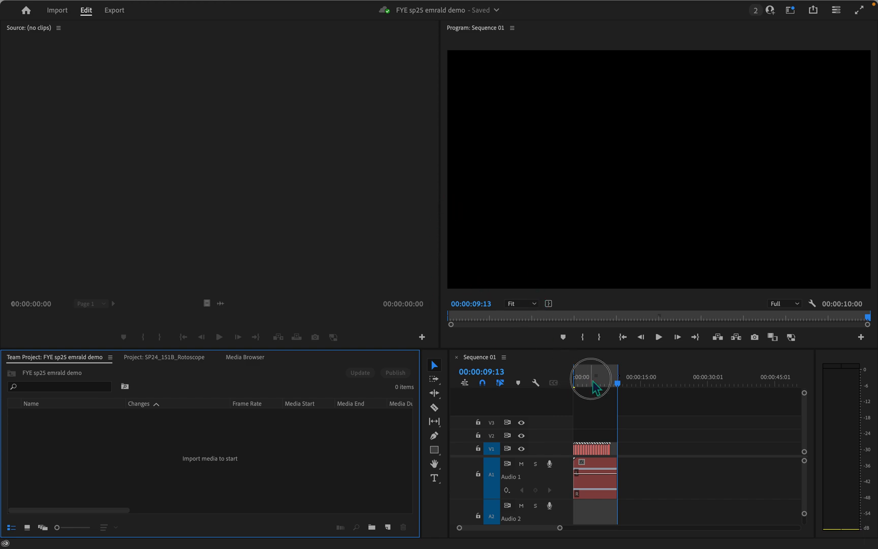
pyautogui.click(631, 487)
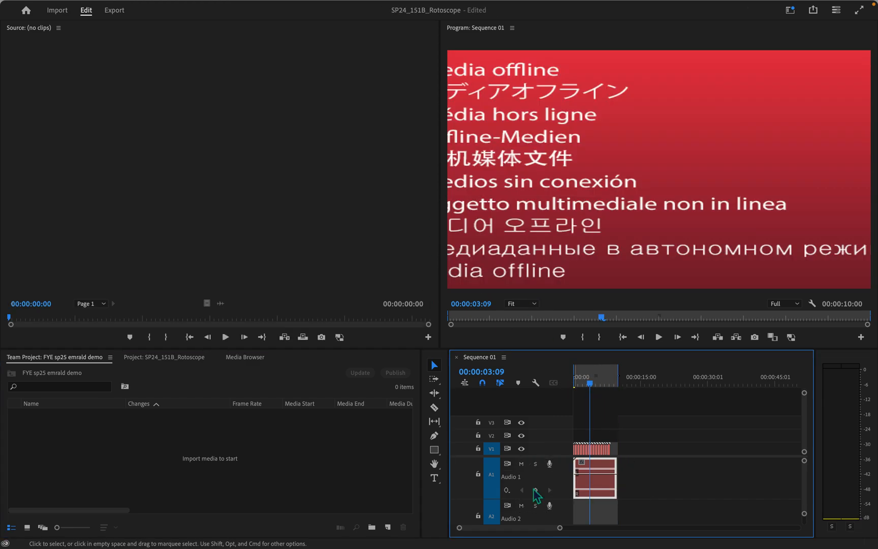
pyautogui.press('Delete')
pyautogui.moveTo(636, 446); pyautogui.dragTo(551, 454)
pyautogui.press('Delete')
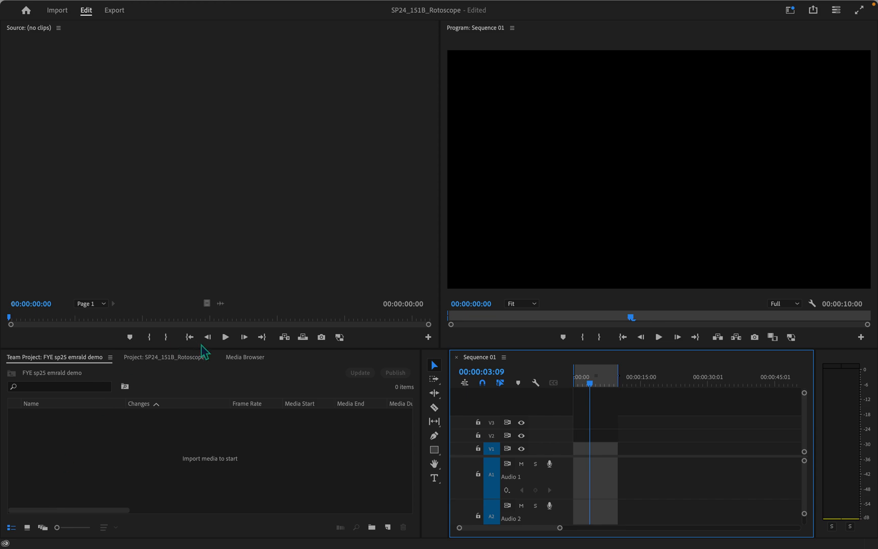
# Step: Import Bird Video.mp4 from the Downloads folder
pyautogui.doubleClick(180, 431)
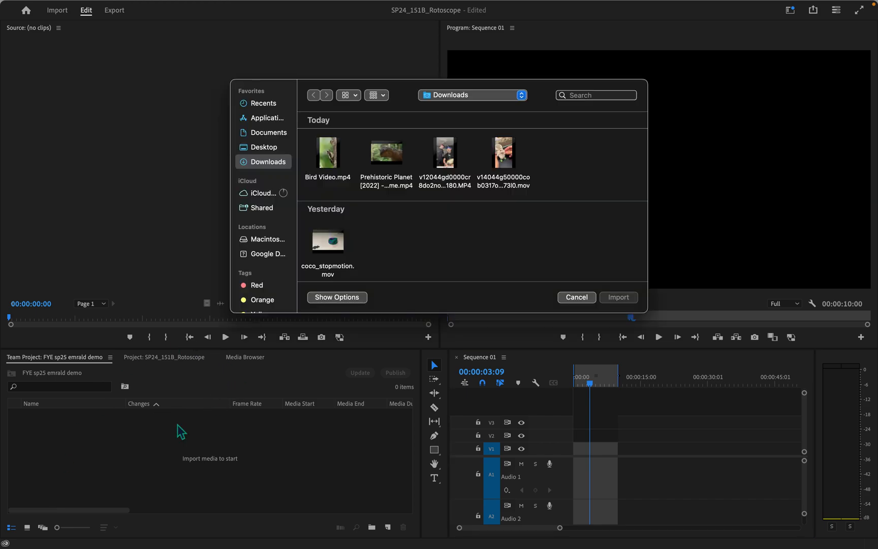
pyautogui.click(331, 156)
pyautogui.click(618, 298)
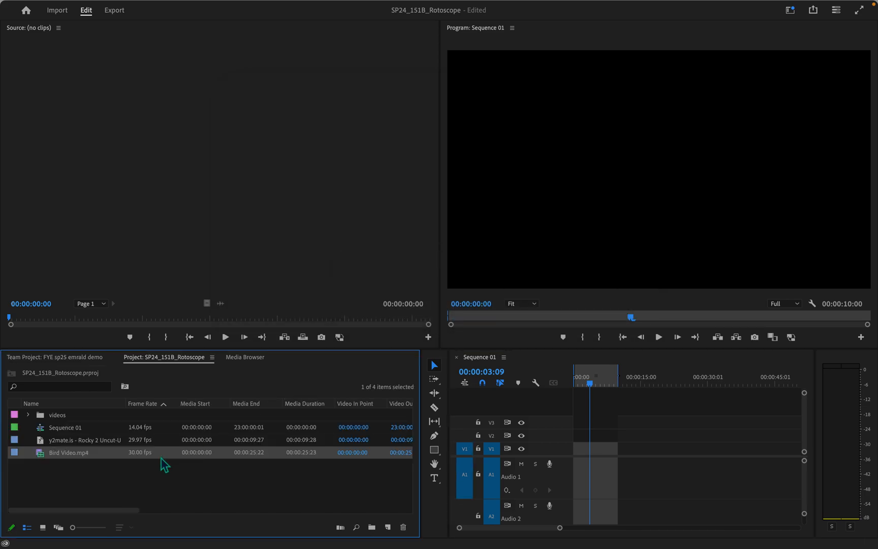
# Step: Add Bird Video.mp4 to the start of Sequence 01, changing the sequence settings to match the clip
pyautogui.moveTo(217, 455); pyautogui.dragTo(279, 461)
pyautogui.moveTo(101, 460); pyautogui.dragTo(585, 490)
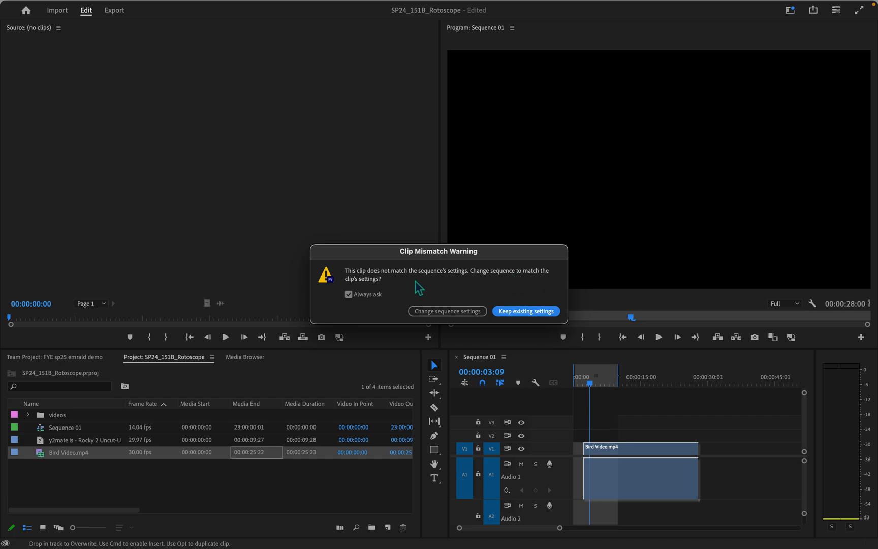
pyautogui.click(477, 312)
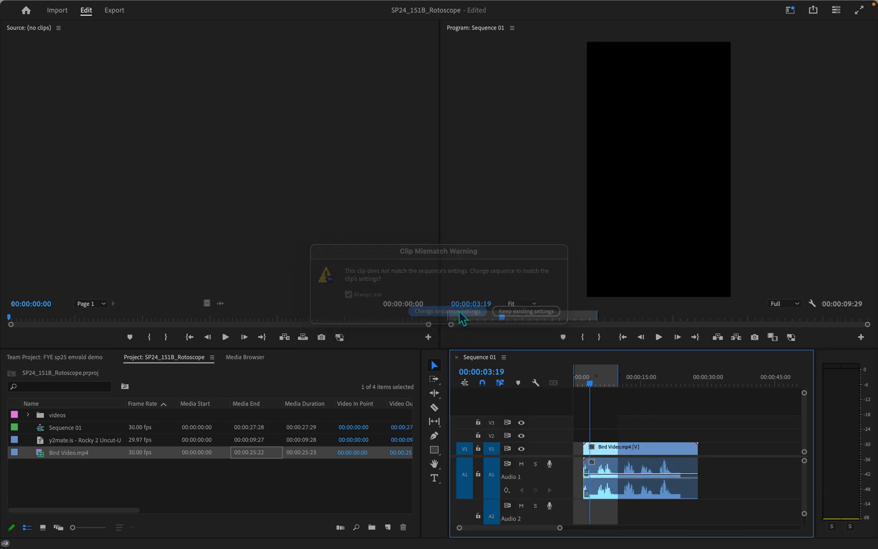
pyautogui.moveTo(660, 448); pyautogui.dragTo(641, 448)
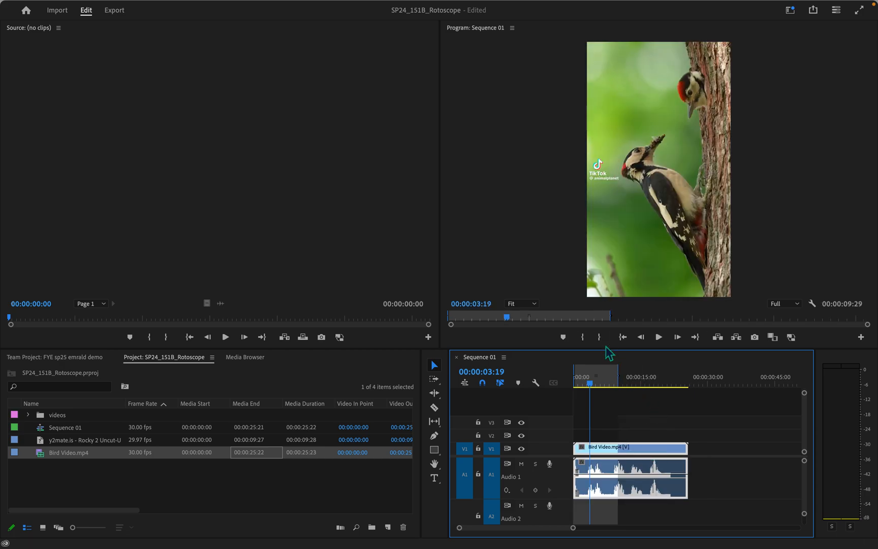
# Step: Split the bird clip into four segments with the Razor tool, cutting at about 5, 12 and 19 seconds
pyautogui.moveTo(590, 382)
pyautogui.mouseDown()
pyautogui.moveTo(617, 385)
pyautogui.moveTo(601, 384)
pyautogui.mouseUp()
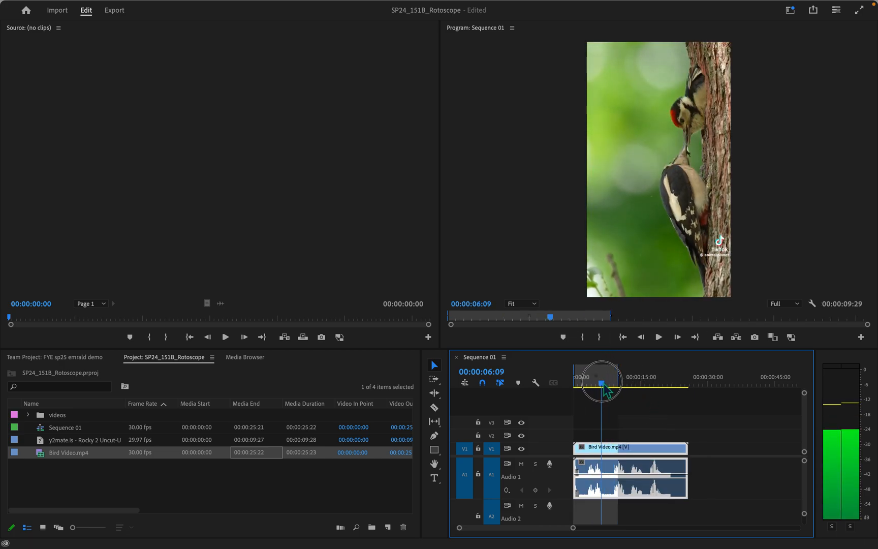
pyautogui.press('c')
pyautogui.click(596, 465)
pyautogui.click(626, 465)
pyautogui.click(656, 465)
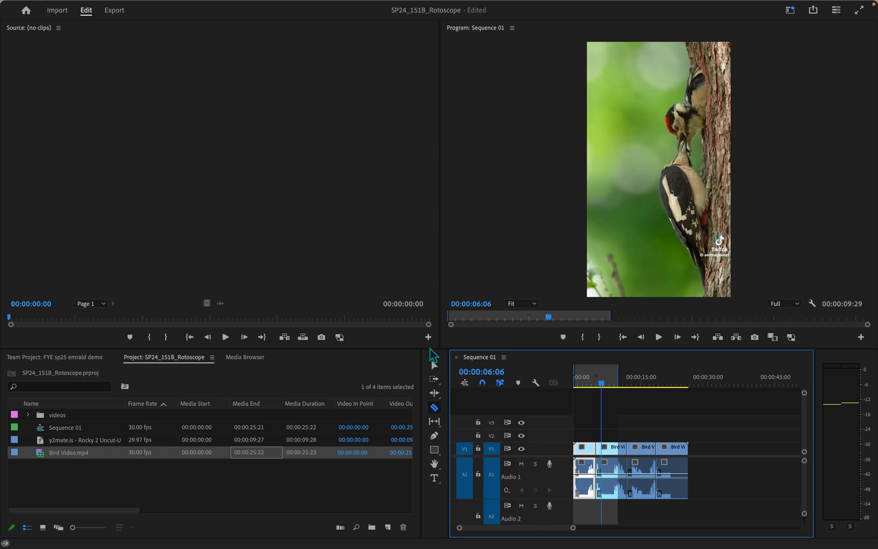
# Step: Compare the media held in the FYE sp25 emrald demo team project and the SP24_151B_Rotoscope project
pyautogui.hscroll(5, 342, 411)
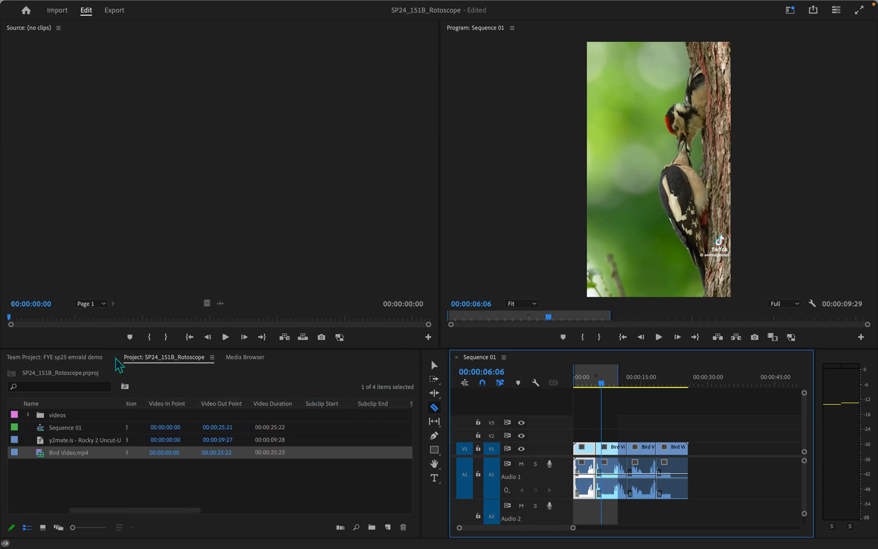
pyautogui.click(88, 358)
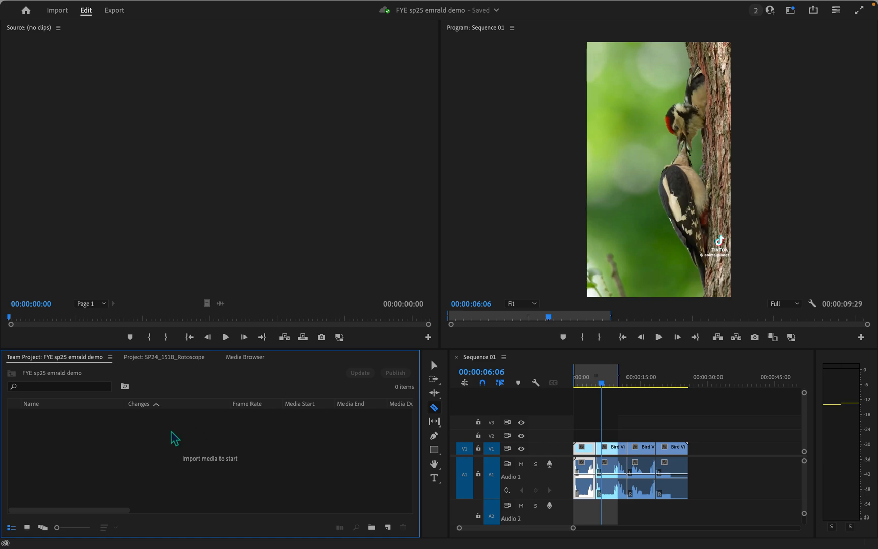
pyautogui.click(167, 356)
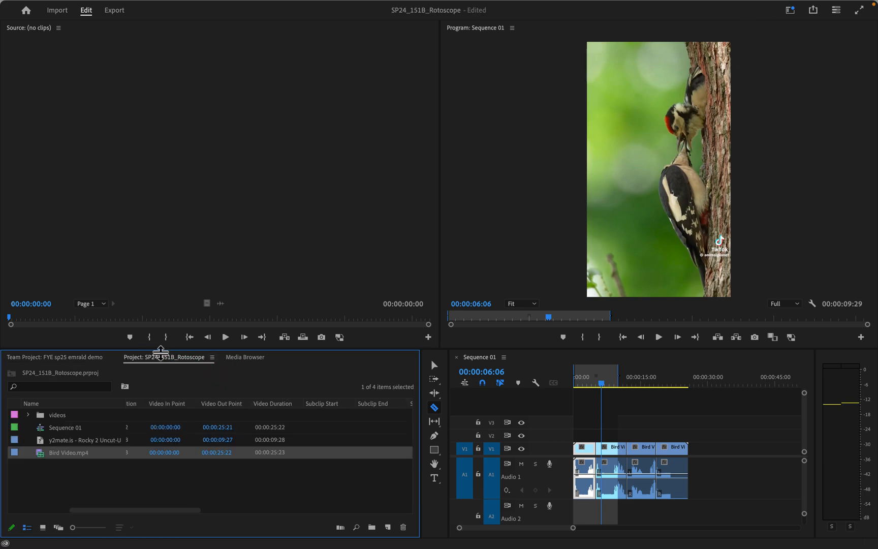
pyautogui.click(233, 365)
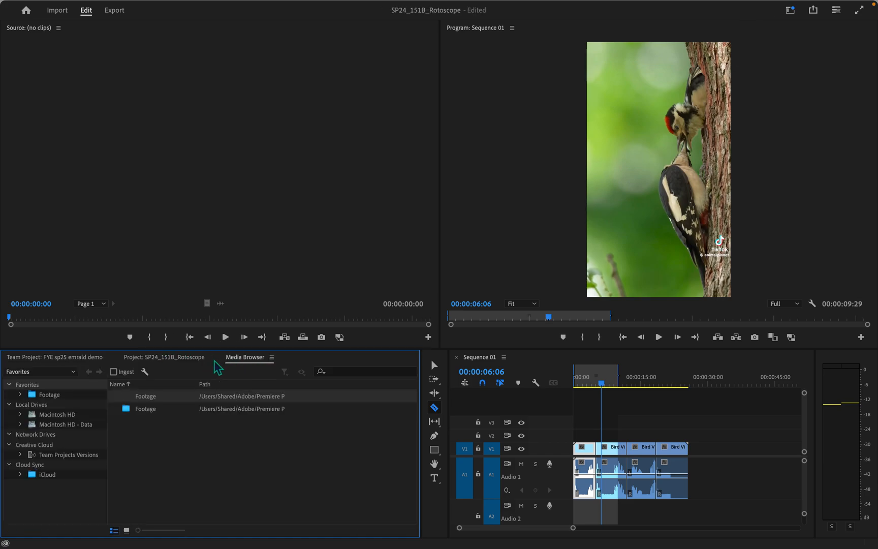
pyautogui.click(187, 361)
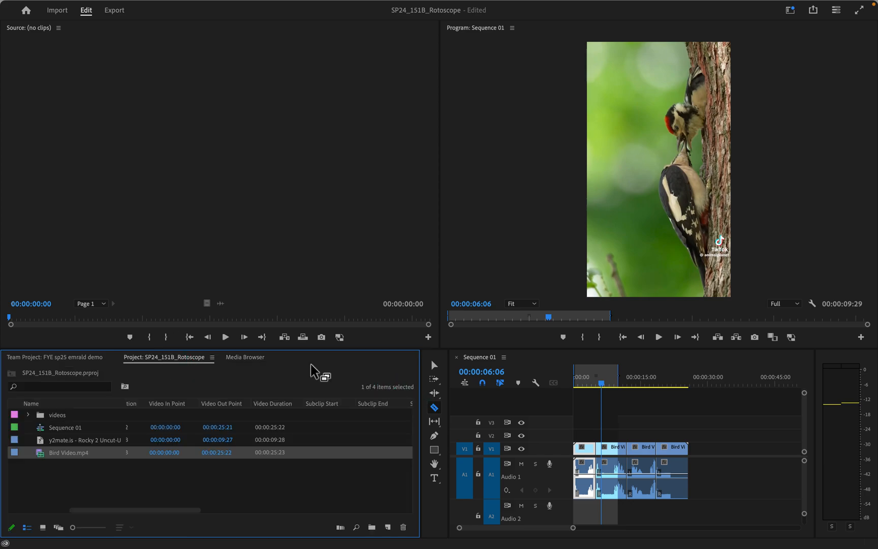
pyautogui.click(91, 362)
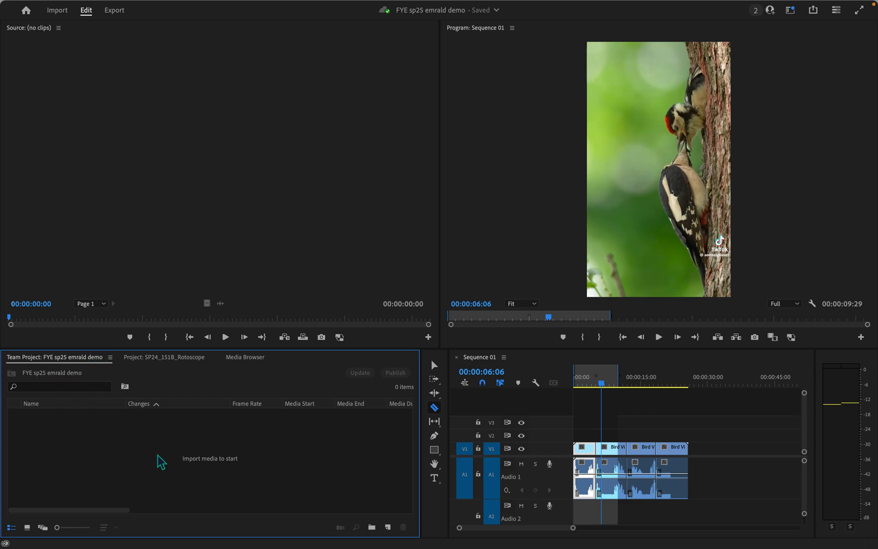
pyautogui.click(161, 358)
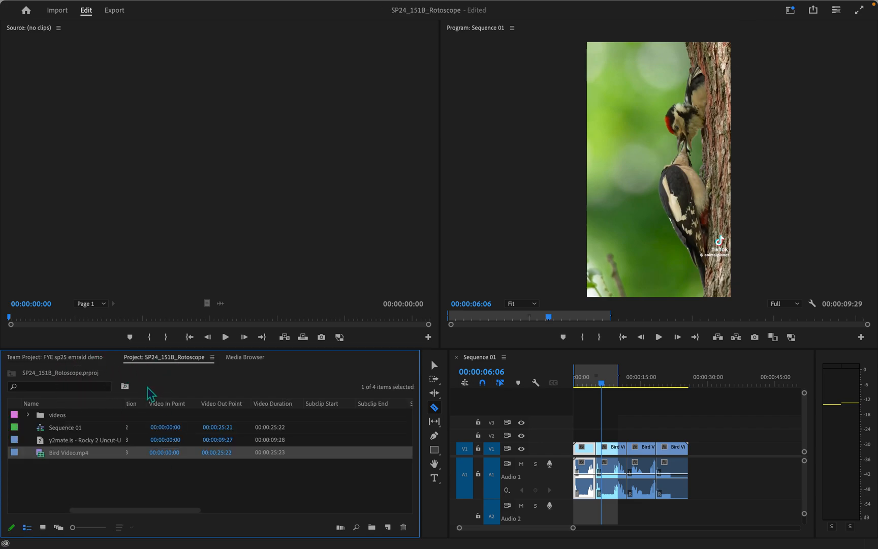
# Step: Import Bird Video.mp4 from the Downloads folder into the FYE sp25 emrald demo team project
pyautogui.click(62, 452)
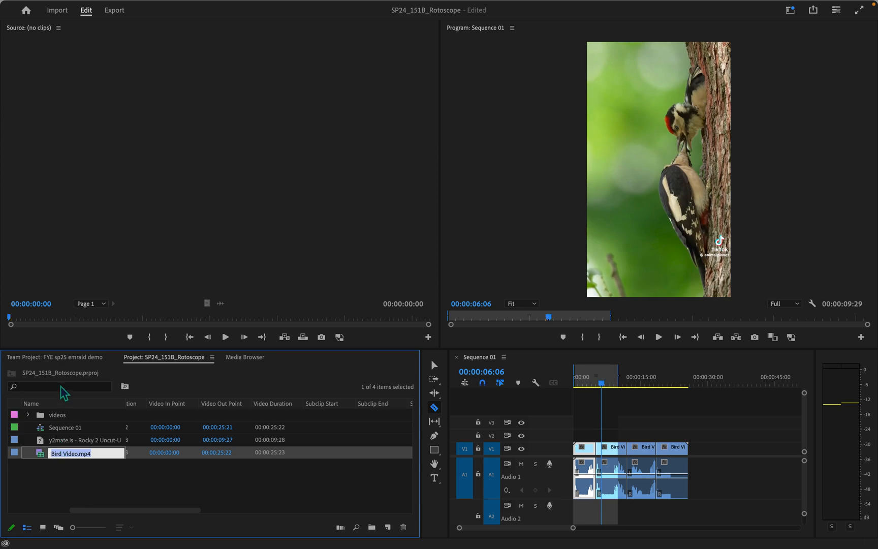
pyautogui.click(65, 357)
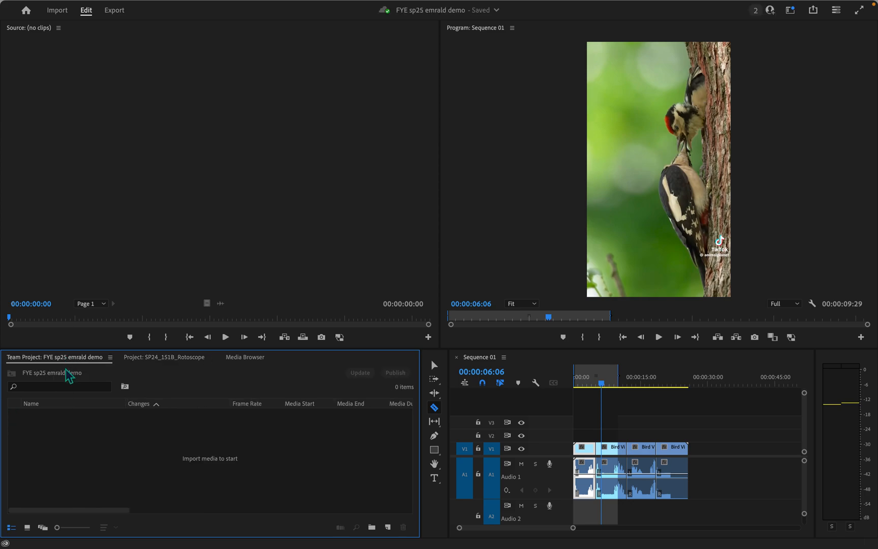
pyautogui.doubleClick(62, 431)
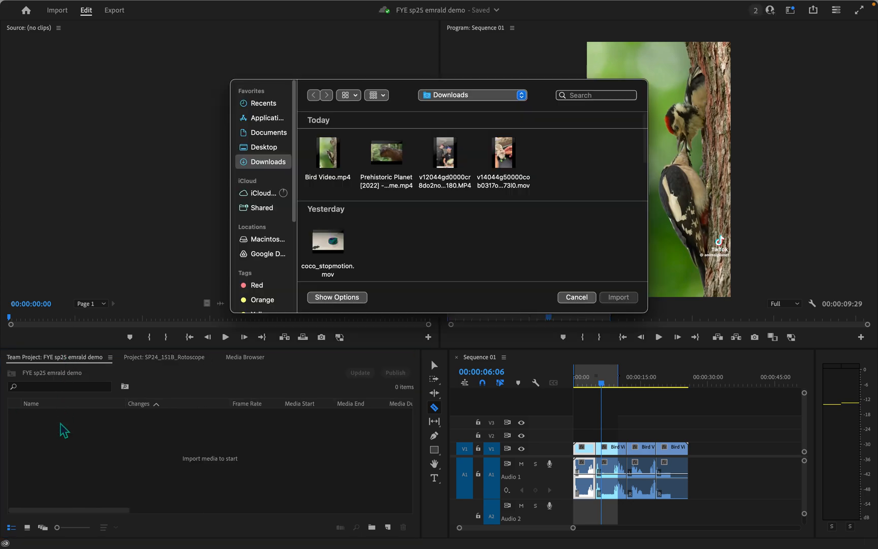
pyautogui.click(327, 170)
pyautogui.click(629, 300)
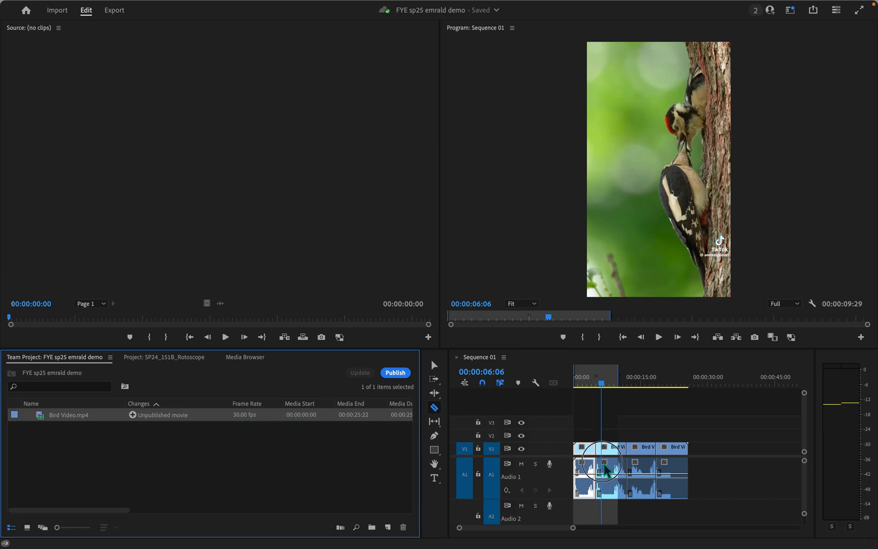
# Step: Overwrite Sequence 01 from its start with the team project's Bird Video.mp4 and split it at about 8 and 16 seconds
pyautogui.moveTo(84, 413); pyautogui.dragTo(572, 448)
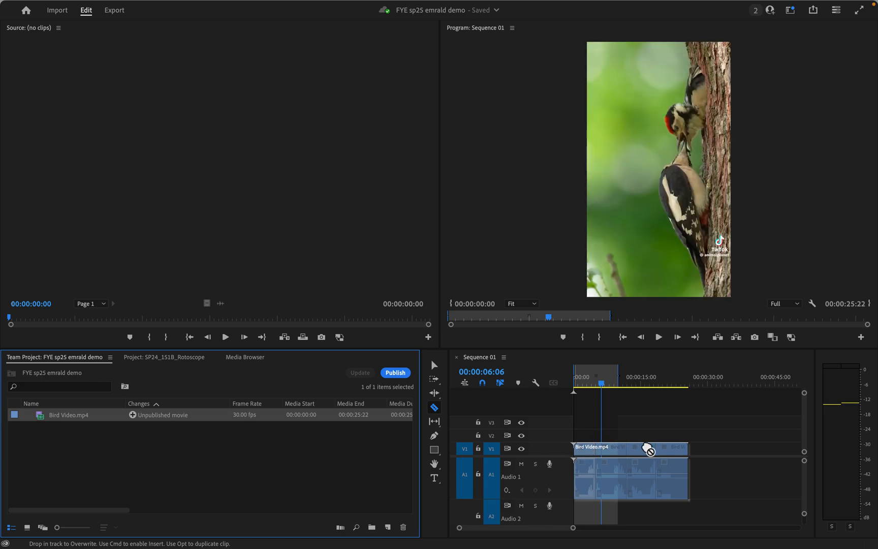
pyautogui.click(608, 477)
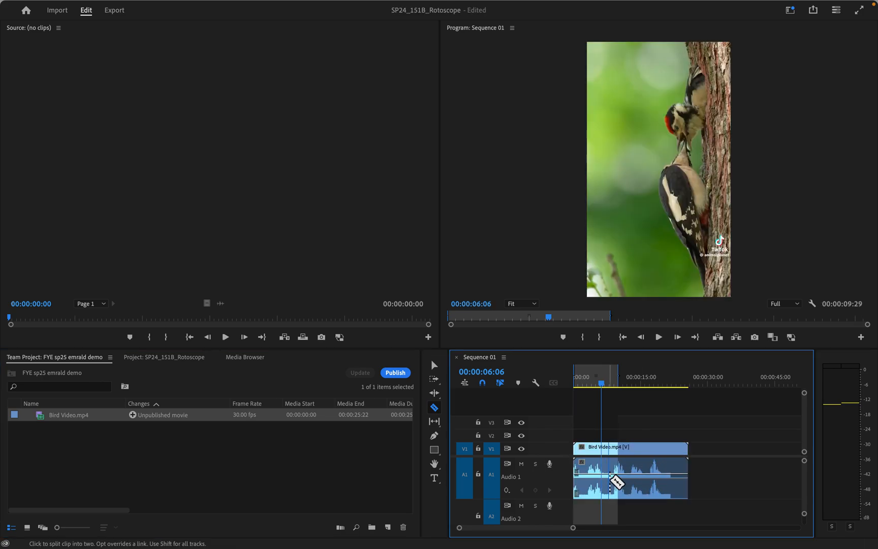
pyautogui.click(645, 480)
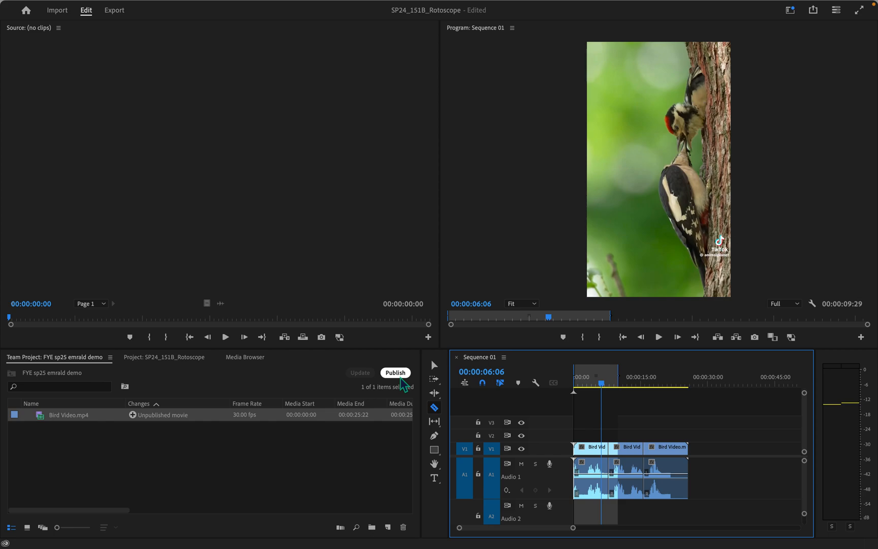
# Step: Publish the team project changes with the comment "hey guys, i added the video and broke up into 3 segements"
pyautogui.click(400, 375)
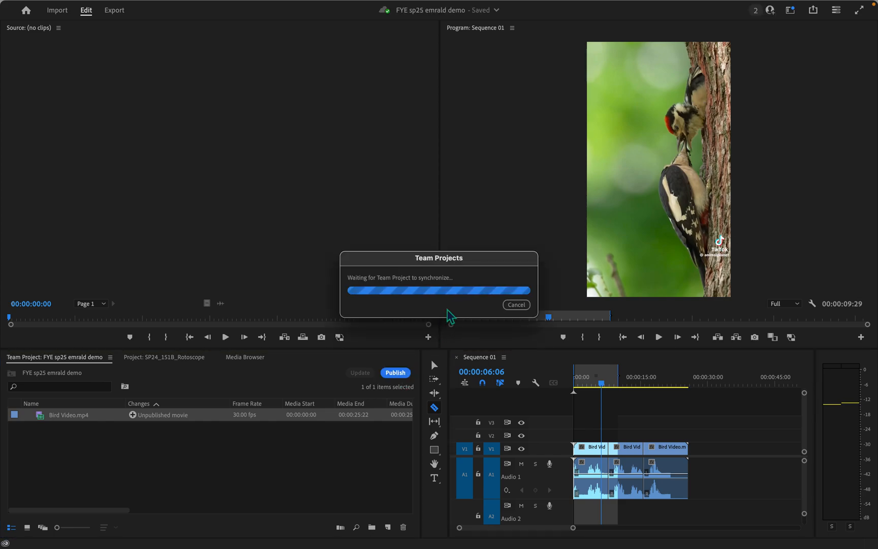
pyautogui.click(315, 249)
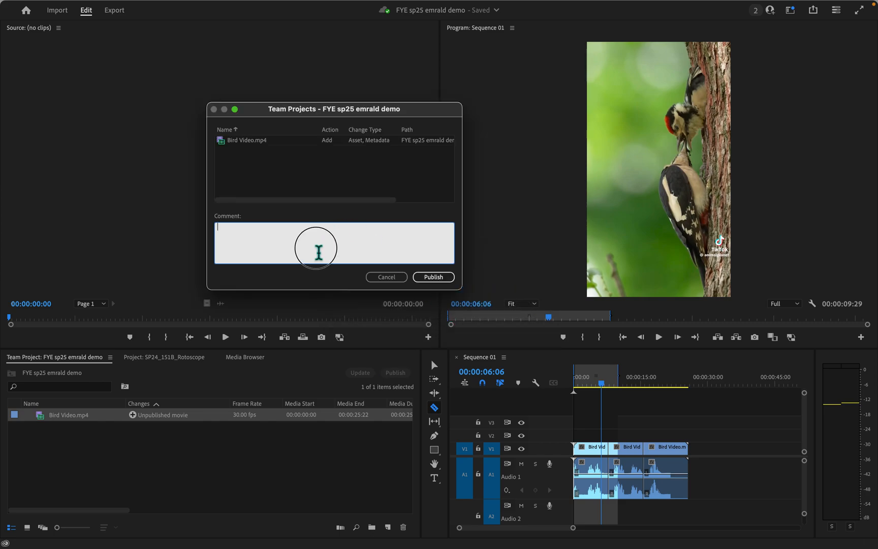
pyautogui.write('hey')
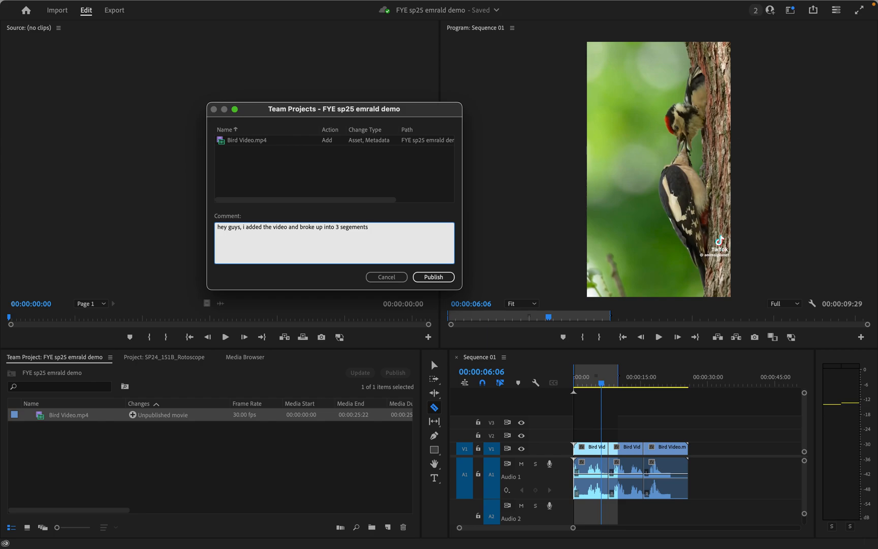
pyautogui.click(436, 277)
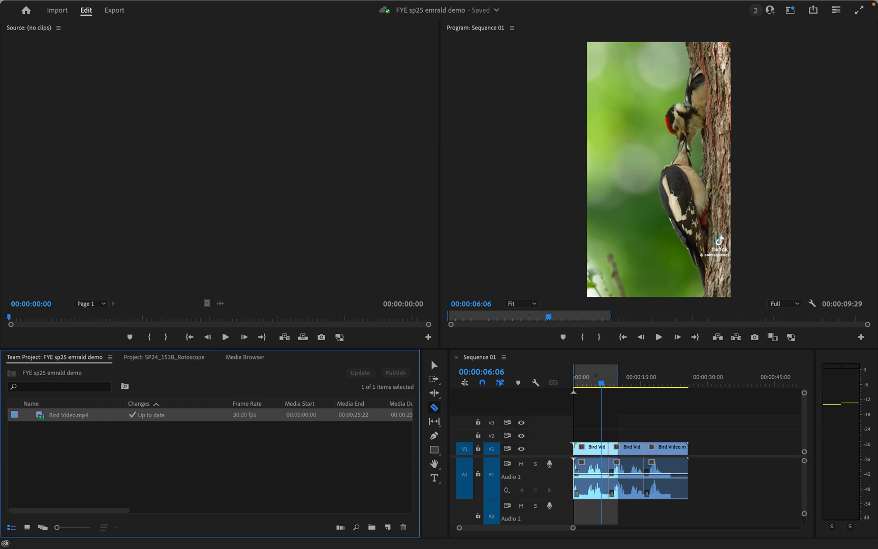
# Step: Switch to Chrome, check the notifications of the Adobe school account reached through OneLogin, and return to Premiere Pro
pyautogui.click(77, 531)
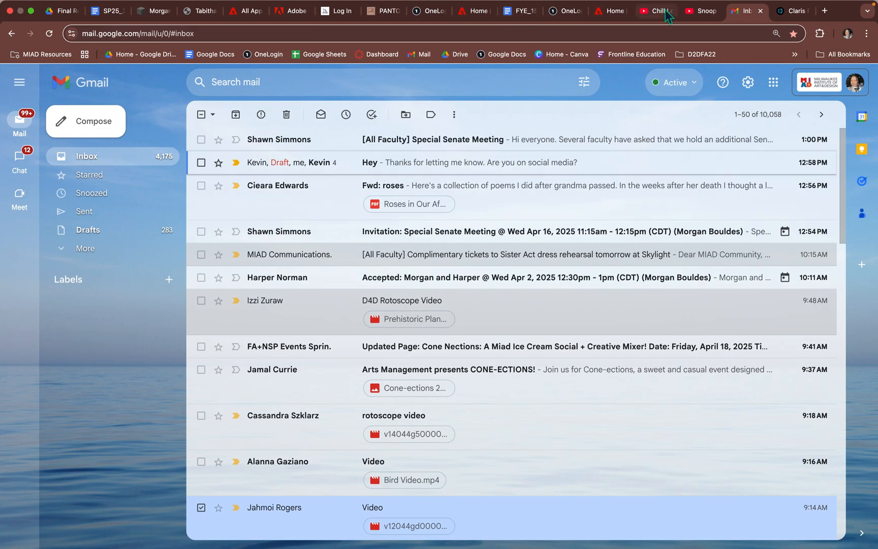
pyautogui.click(556, 11)
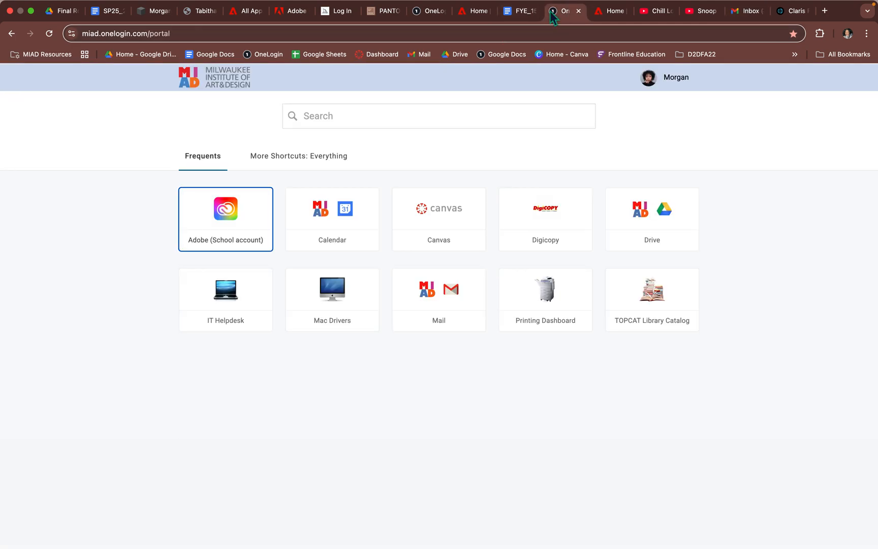
pyautogui.click(214, 224)
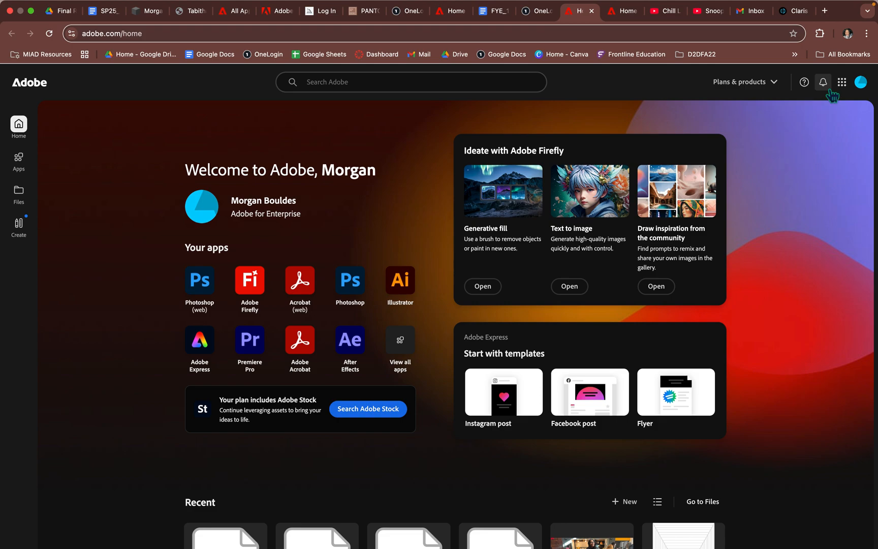
pyautogui.click(824, 85)
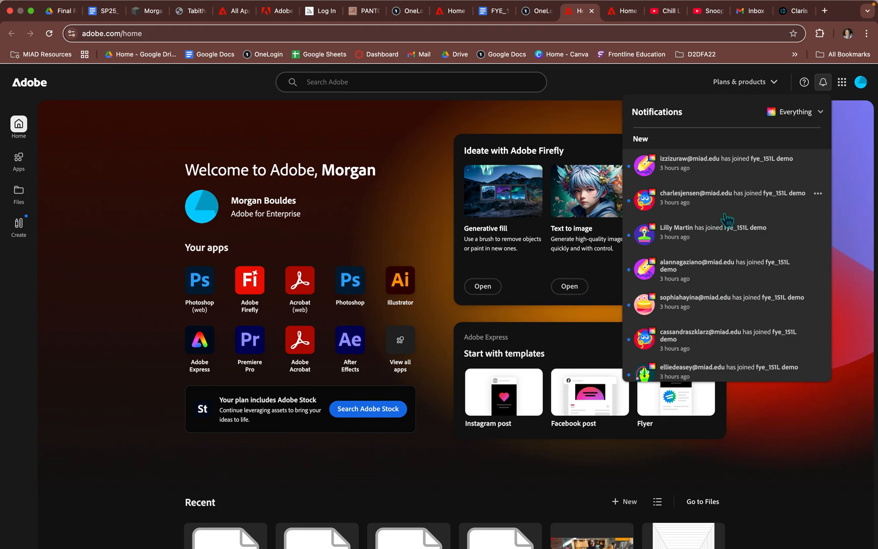
pyautogui.moveTo(579, 545)
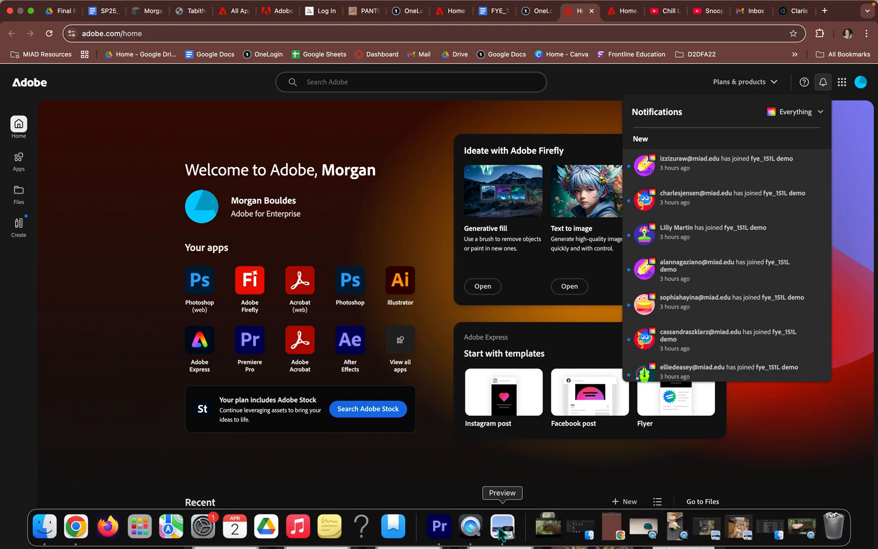
pyautogui.click(440, 529)
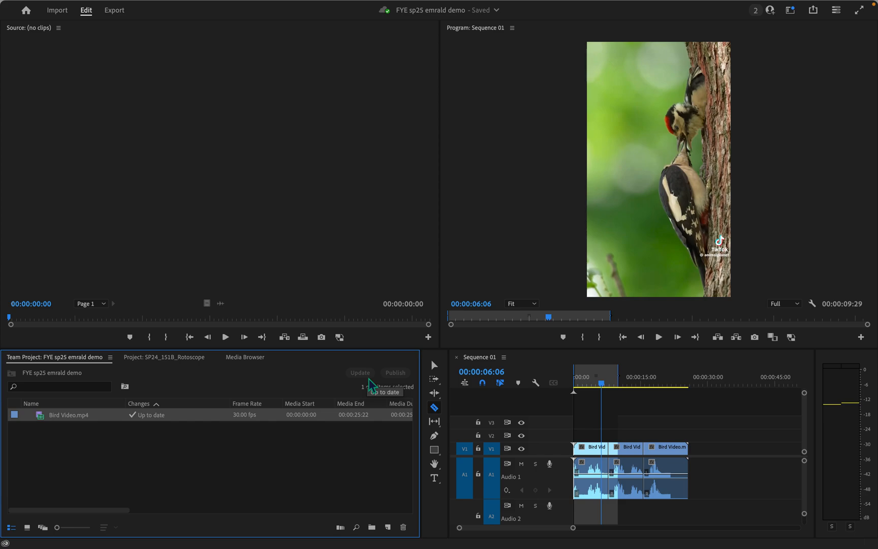
pyautogui.click(607, 385)
pyautogui.moveTo(607, 385); pyautogui.dragTo(624, 388)
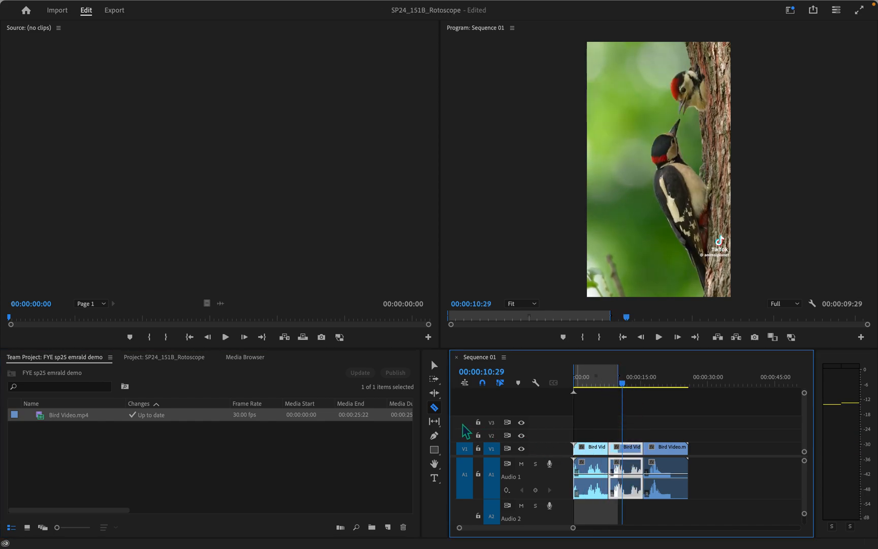
pyautogui.click(628, 460)
pyautogui.click(657, 463)
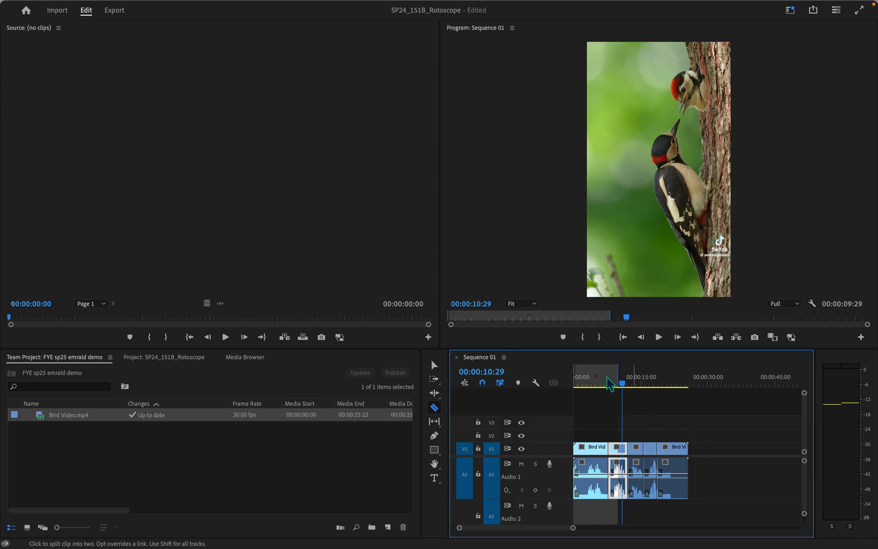
pyautogui.click(434, 393)
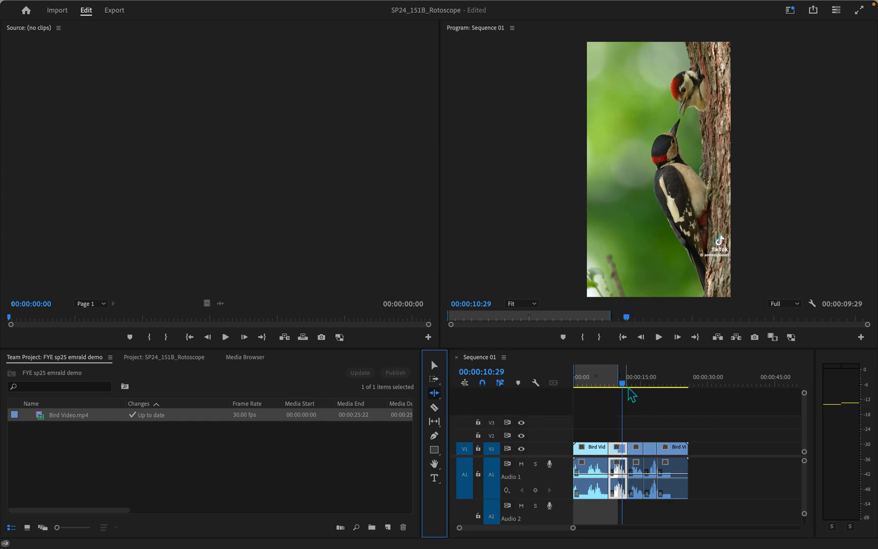
pyautogui.press('super+z')
pyautogui.press('super+z')
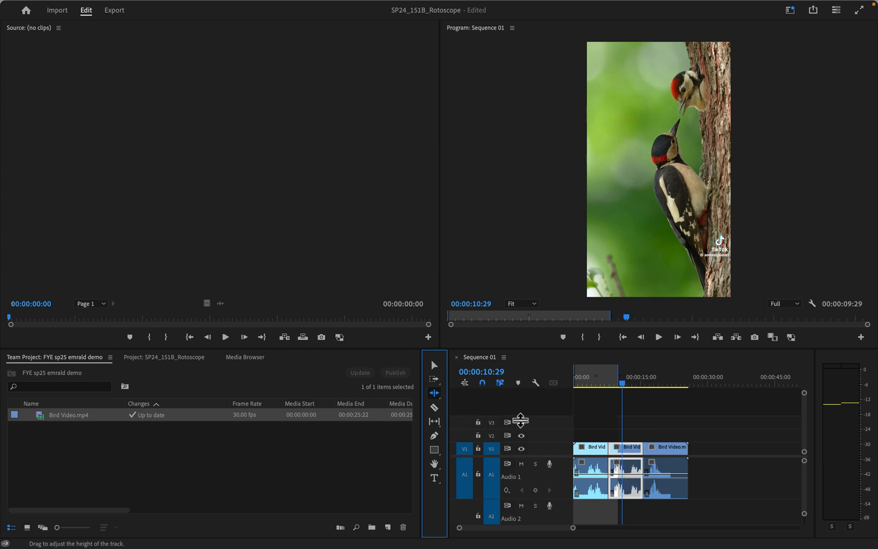
# Step: Move the third bird segment to start at about 24 seconds and the second to start at about 12 seconds
pyautogui.click(434, 364)
pyautogui.moveTo(663, 464); pyautogui.dragTo(716, 463)
pyautogui.moveTo(641, 464); pyautogui.dragTo(659, 457)
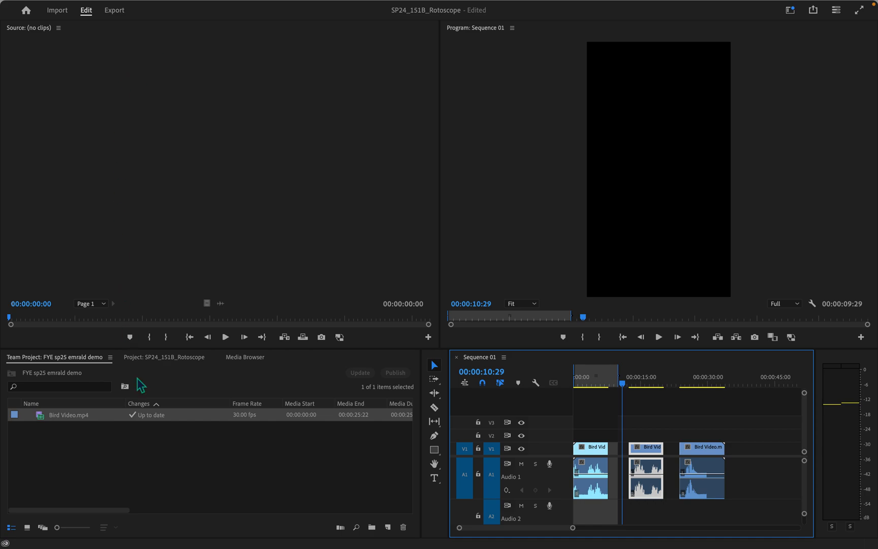
# Step: Check which of the two open projects, SP24_151B_Rotoscope or FYE sp25 emrald demo, holds the edited sequence
pyautogui.click(187, 361)
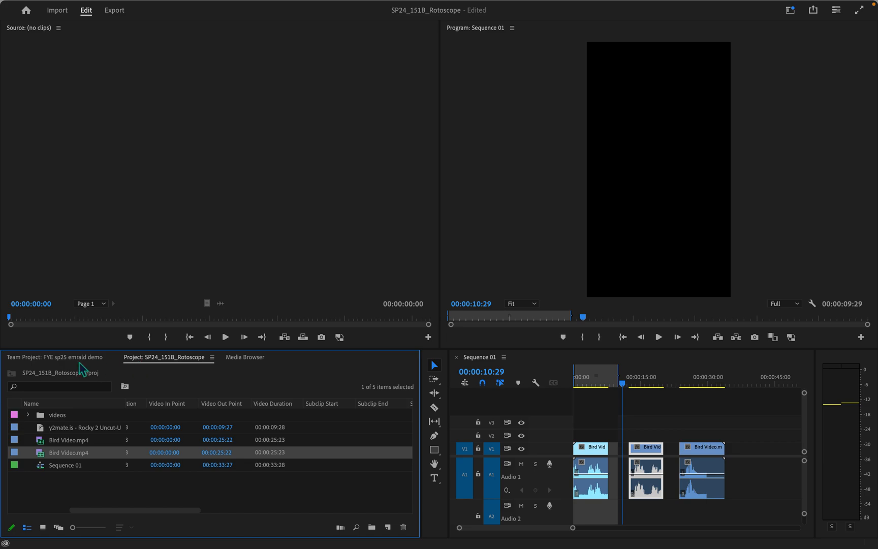
pyautogui.click(32, 362)
pyautogui.click(145, 358)
pyautogui.click(94, 360)
pyautogui.click(138, 359)
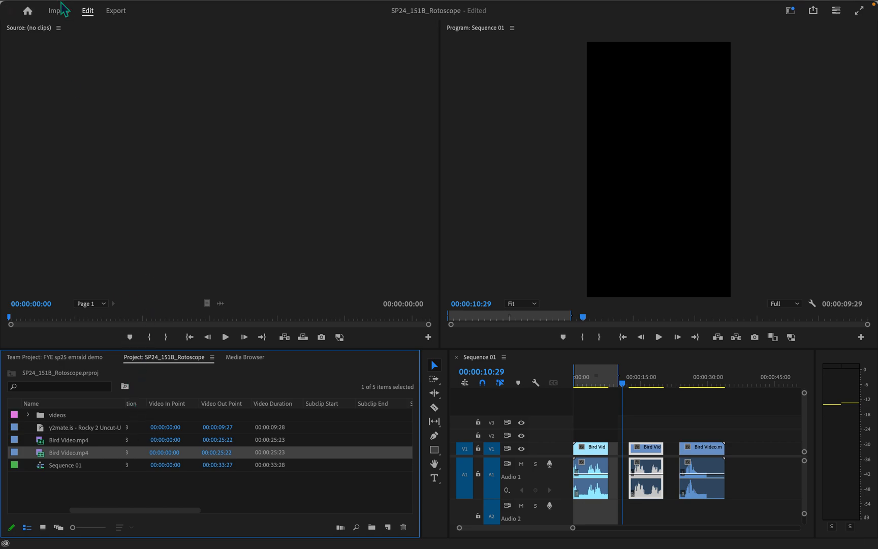
# Step: Start converting the SP24_151B_Rotoscope project to a team project, saving its unsaved changes first
pyautogui.moveTo(88, 4)
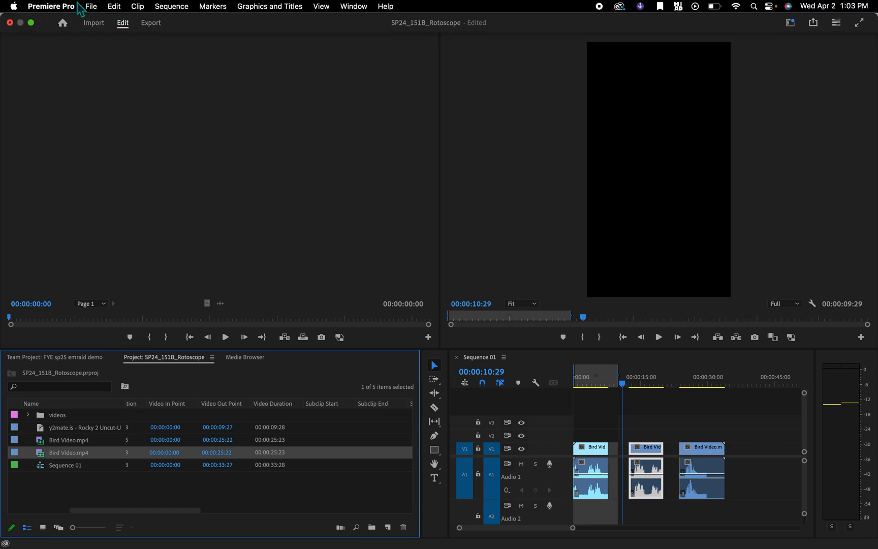
pyautogui.click(120, 7)
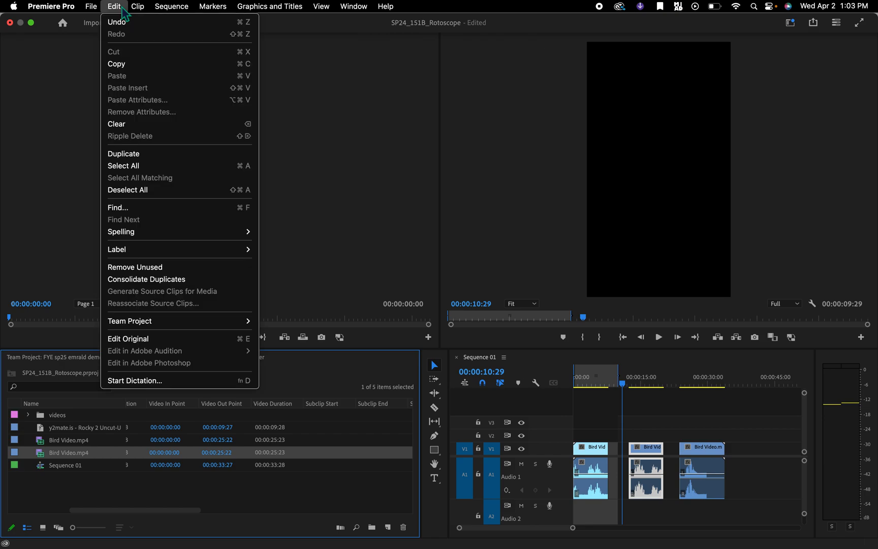
pyautogui.moveTo(196, 325)
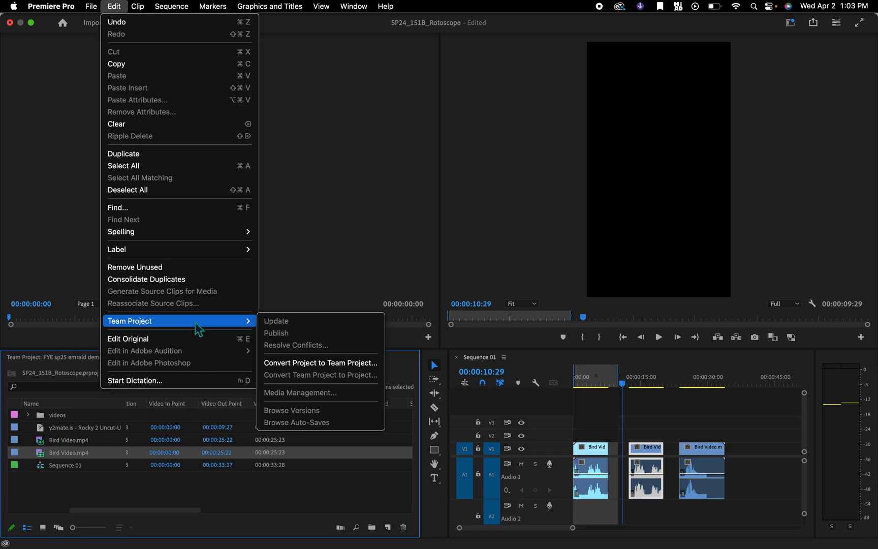
pyautogui.click(316, 364)
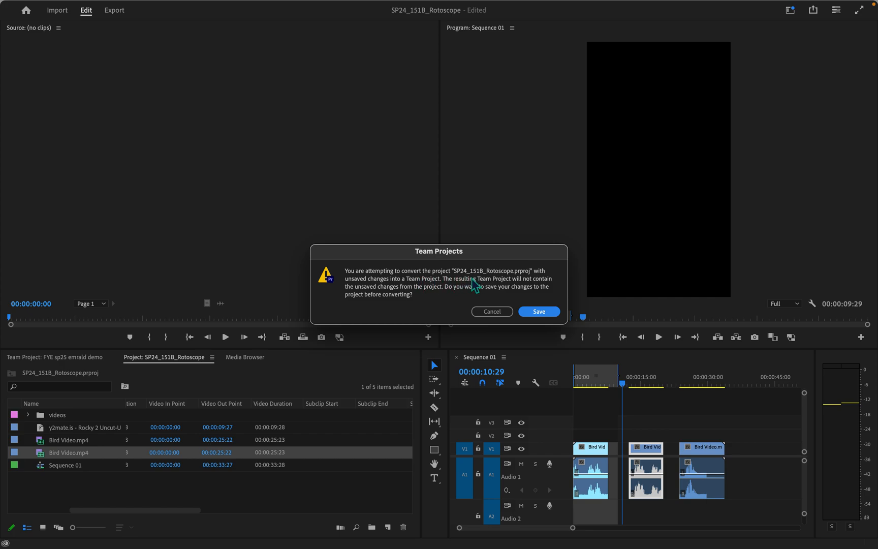
pyautogui.click(533, 309)
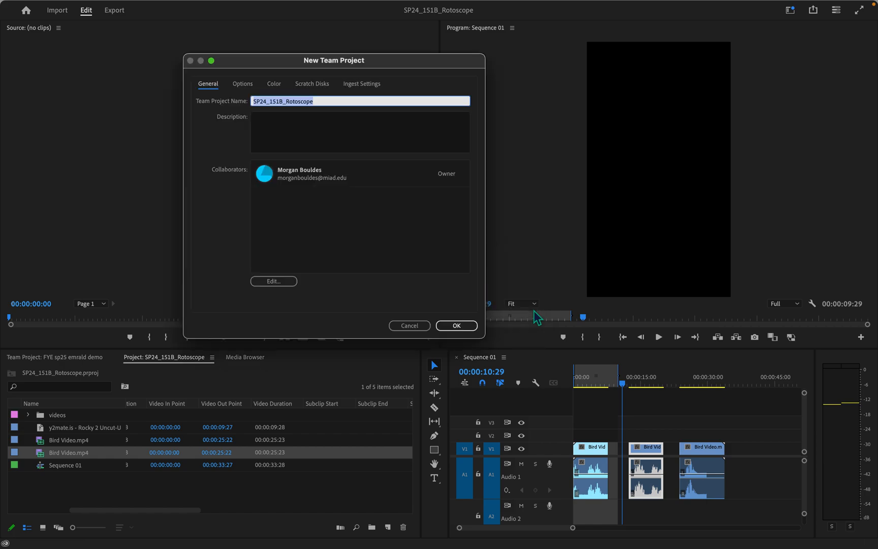
# Step: Invite the first suggested collaborator to the new SP24_151B_Rotoscope team project and create it
pyautogui.click(302, 204)
pyautogui.click(274, 281)
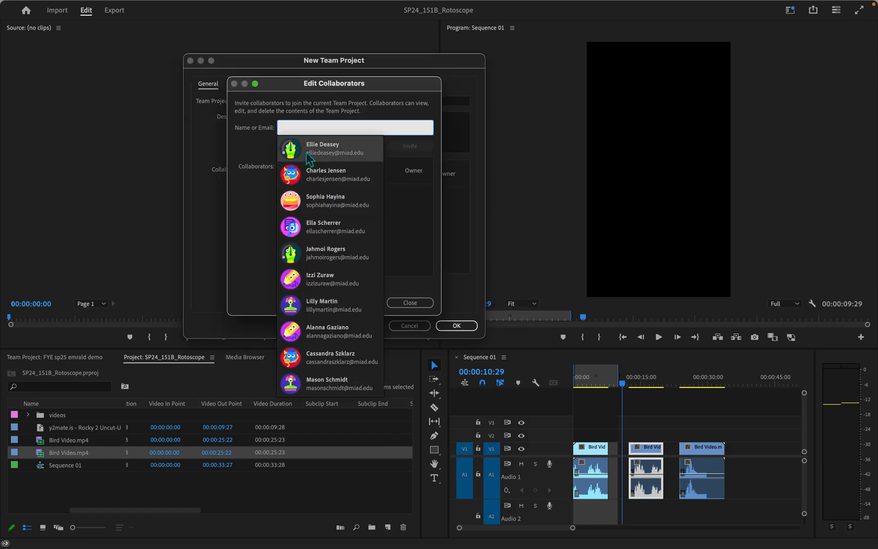
pyautogui.click(315, 149)
pyautogui.click(410, 146)
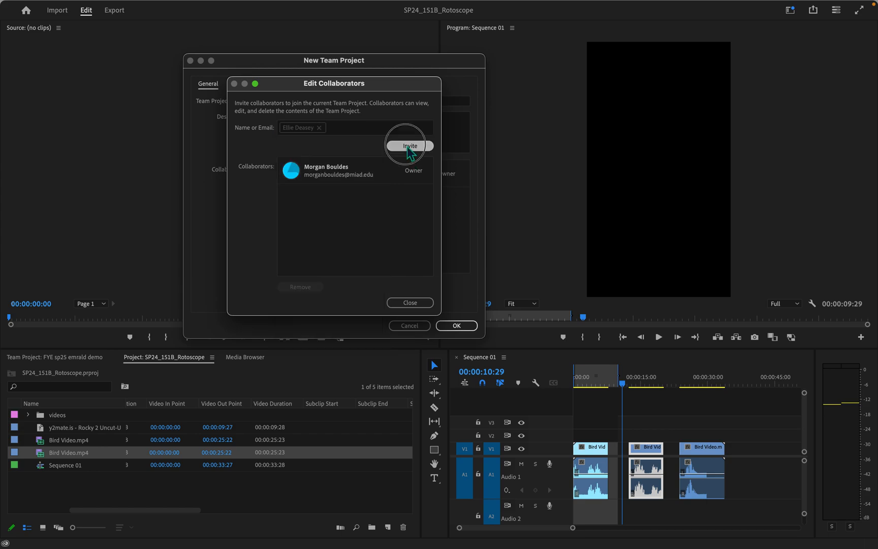
pyautogui.click(403, 303)
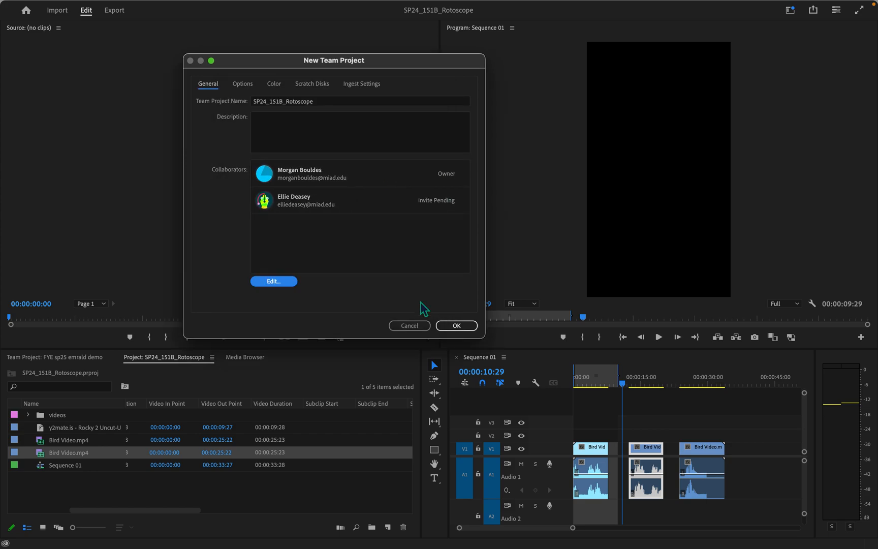
pyautogui.click(470, 328)
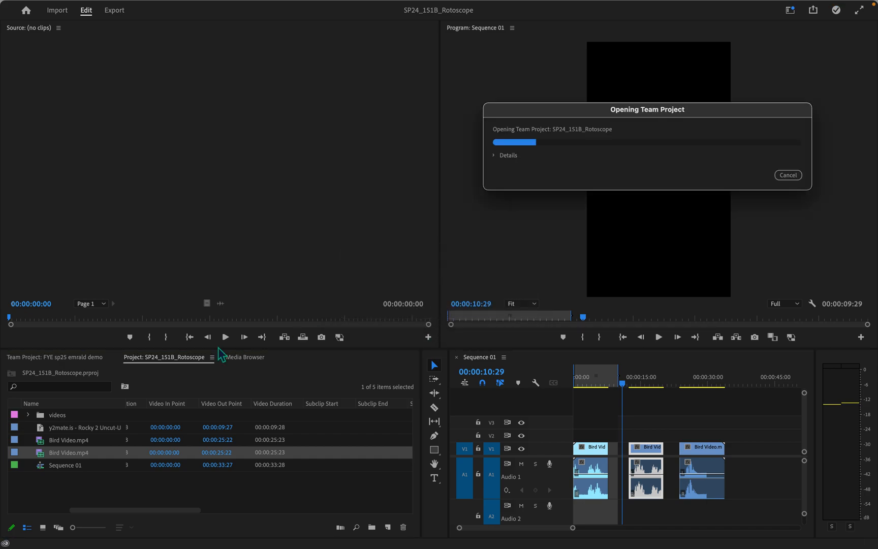
# Step: Compare the contents and publish status of the SP24_151B_Rotoscope and FYE sp25 emrald demo team projects
pyautogui.click(190, 358)
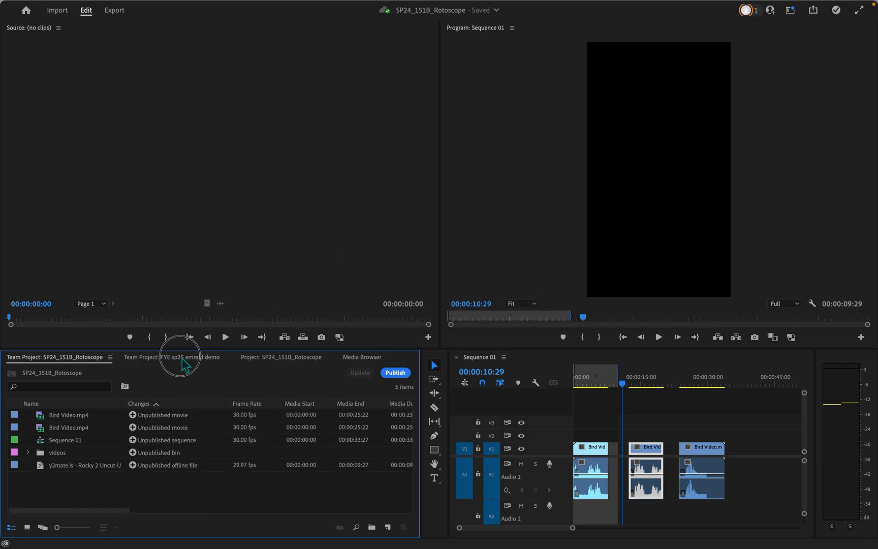
pyautogui.click(92, 355)
pyautogui.click(194, 359)
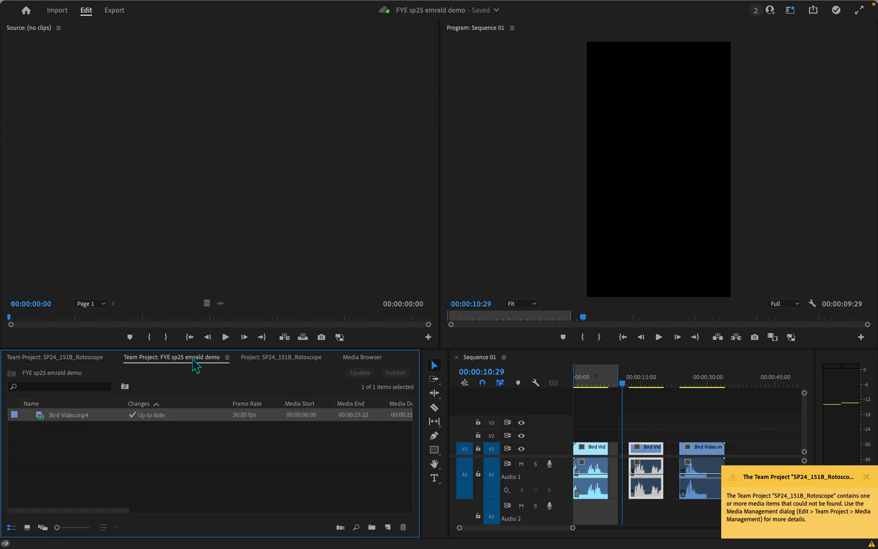